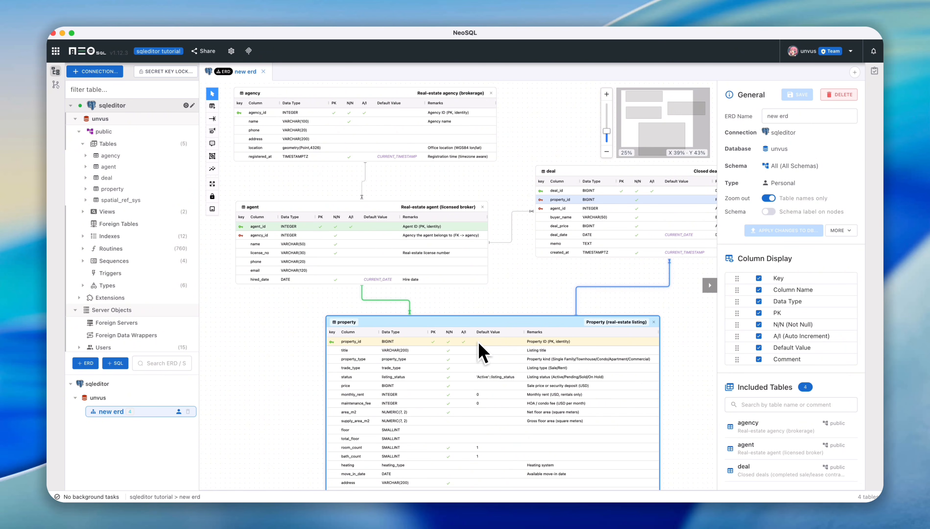
scroll(479, 345, "down", 3)
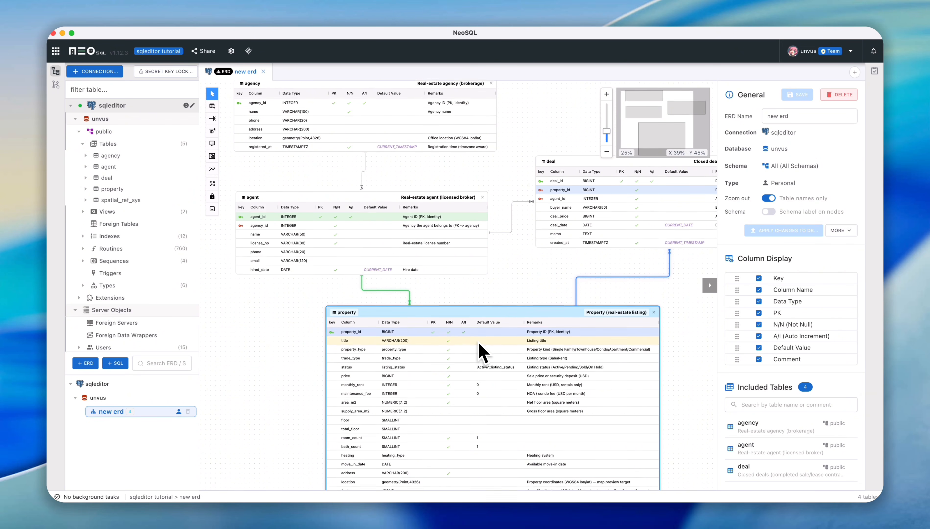
scroll(480, 351, "up", 5)
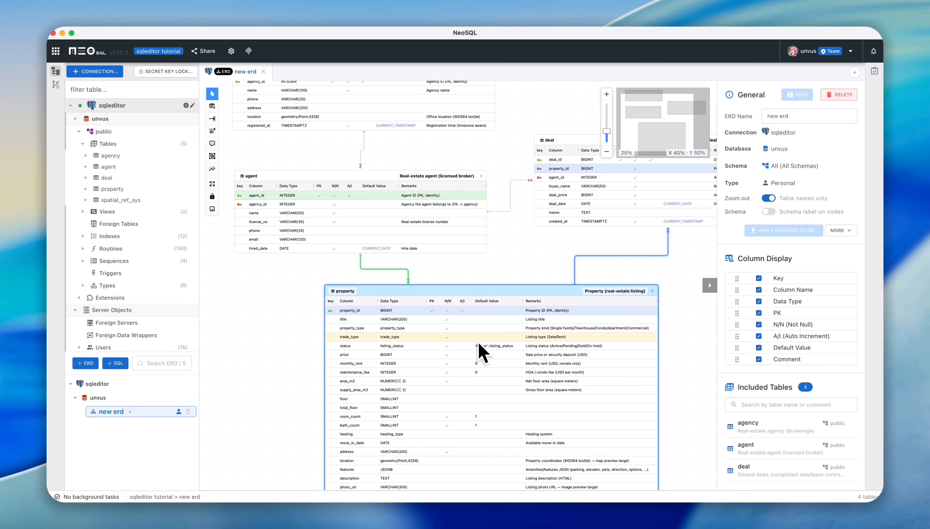
scroll(480, 350, "up", 2)
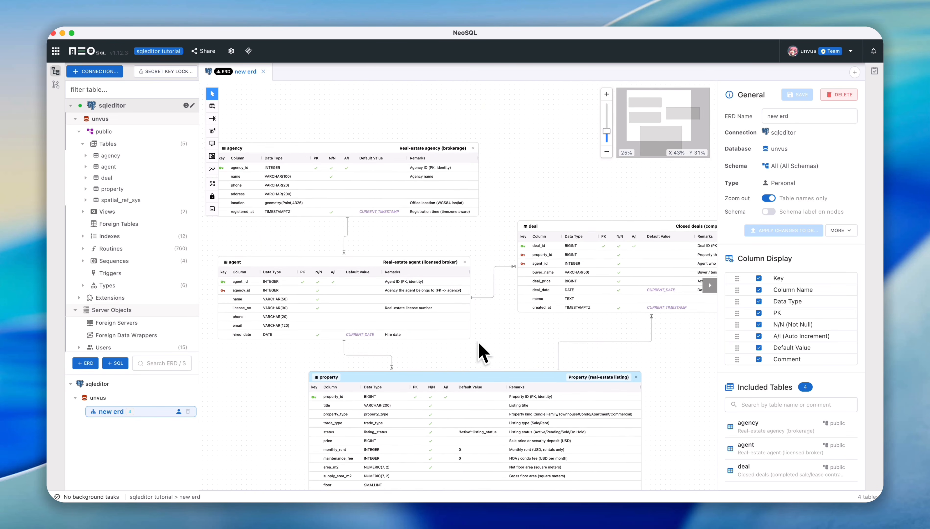
scroll(480, 351, "down", 1)
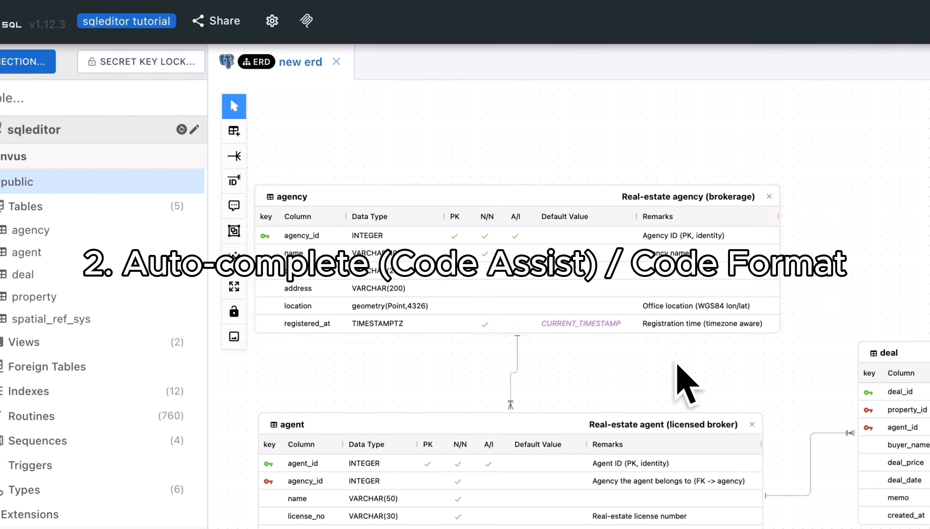
- Create a SQL editor titled "new sql" for the public schema of the unvus database on the sqleditor connection
right_click(233, 193)
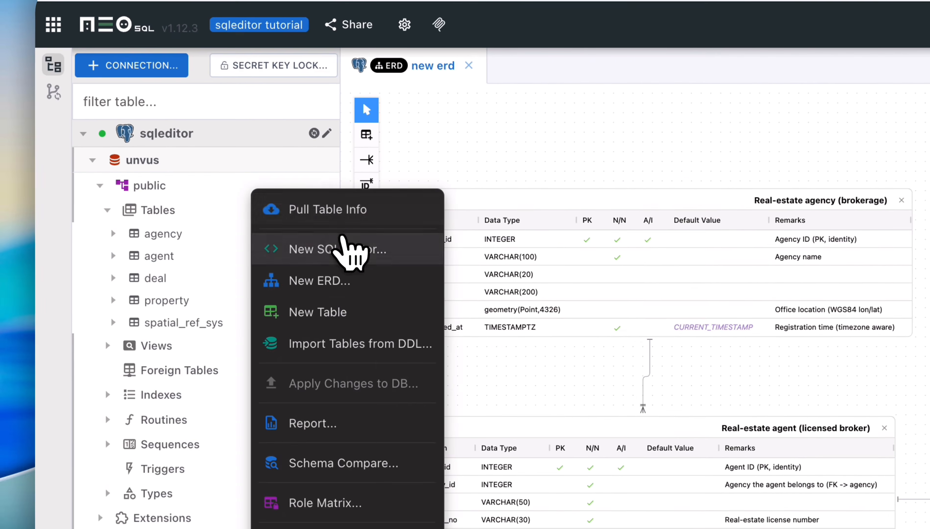
left_click(334, 245)
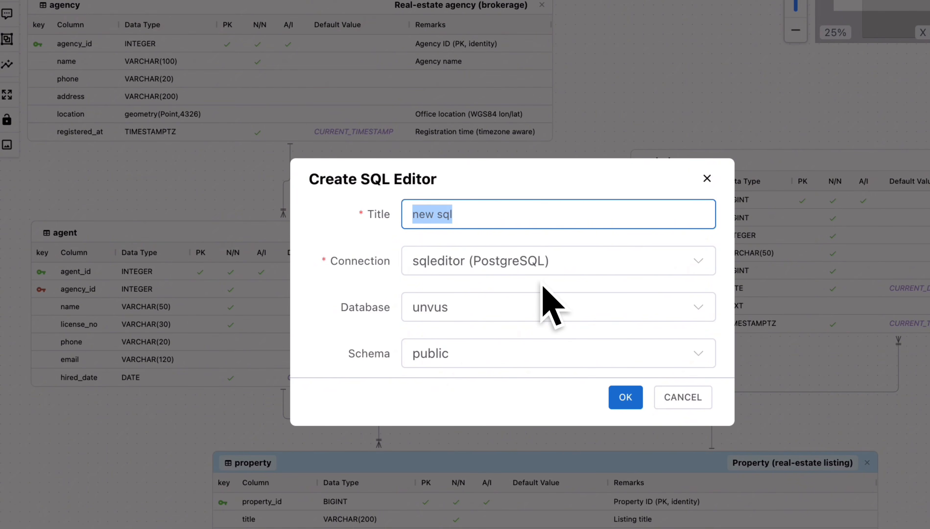
left_click(626, 397)
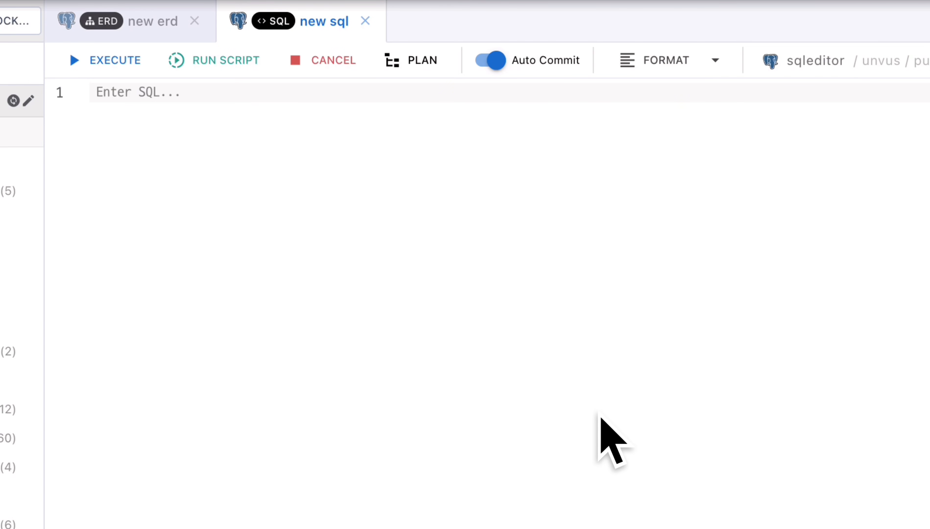
- Write the two-line query "select * from agency;" using the suggested table name, and execute it
type("select *")
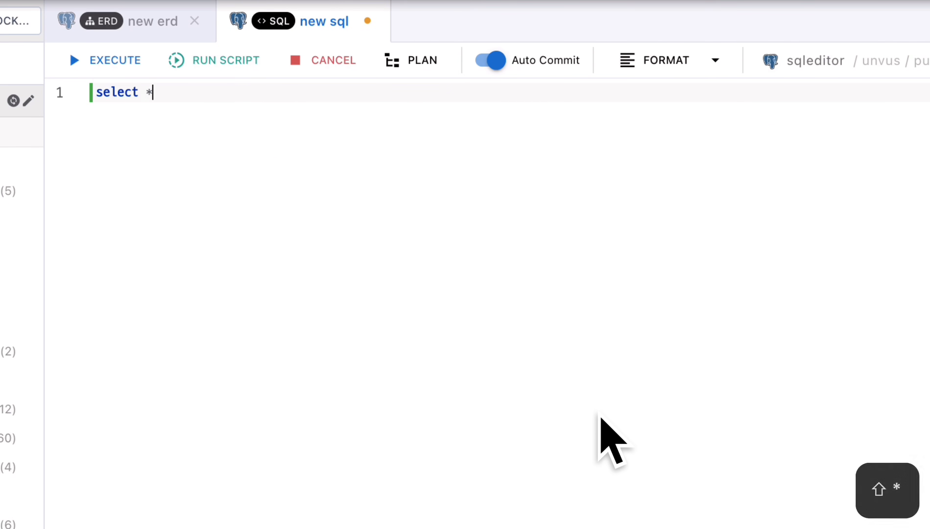
key("Return")
type("from")
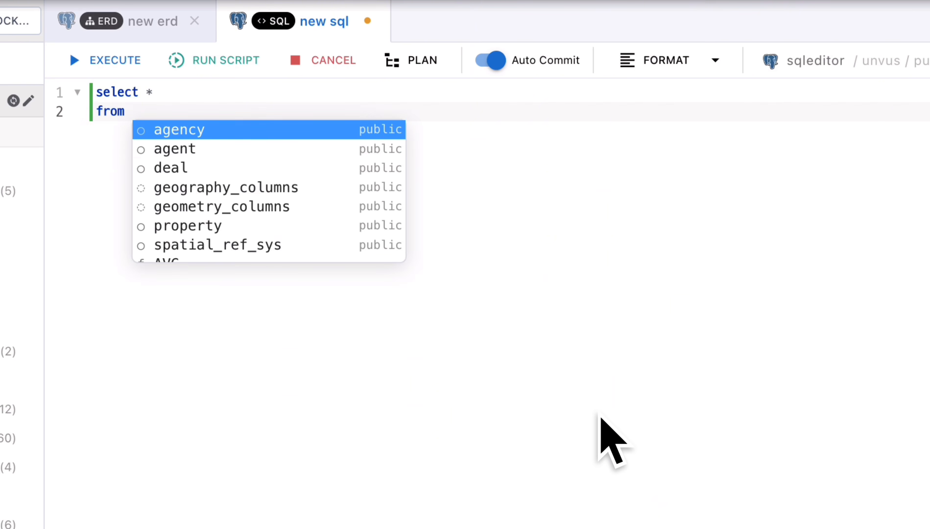
key("Down")
key("Up")
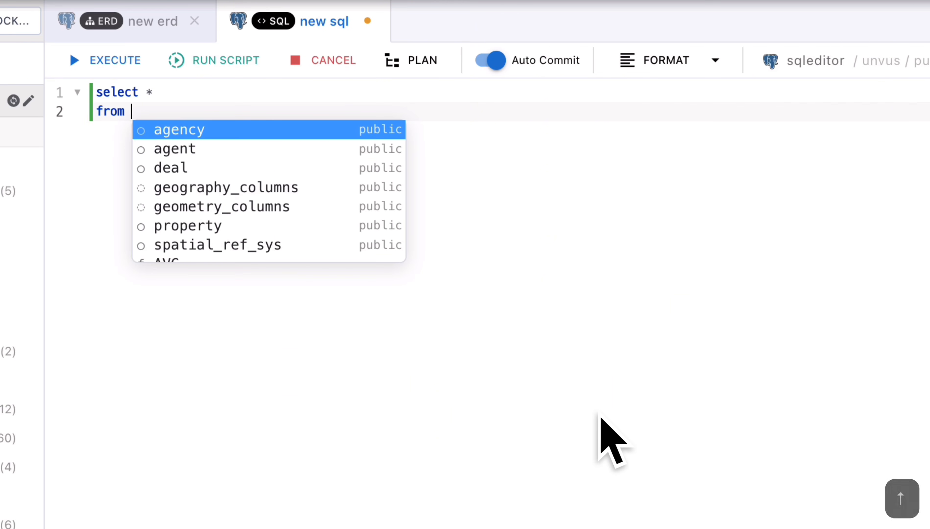
key("Return")
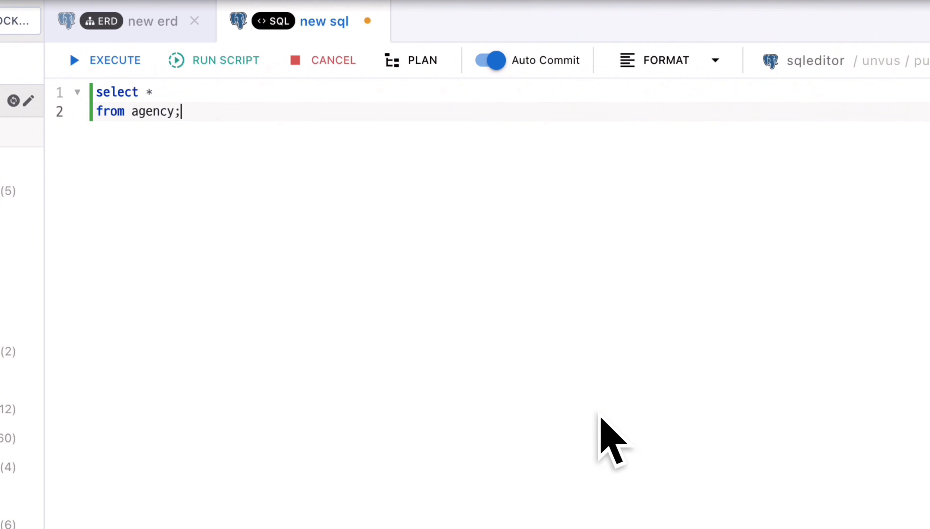
key("super+Return")
- Replace the asterisk with the suggested columns agency_id, name, phone, address, location, registered_at and execute the query
key("Up")
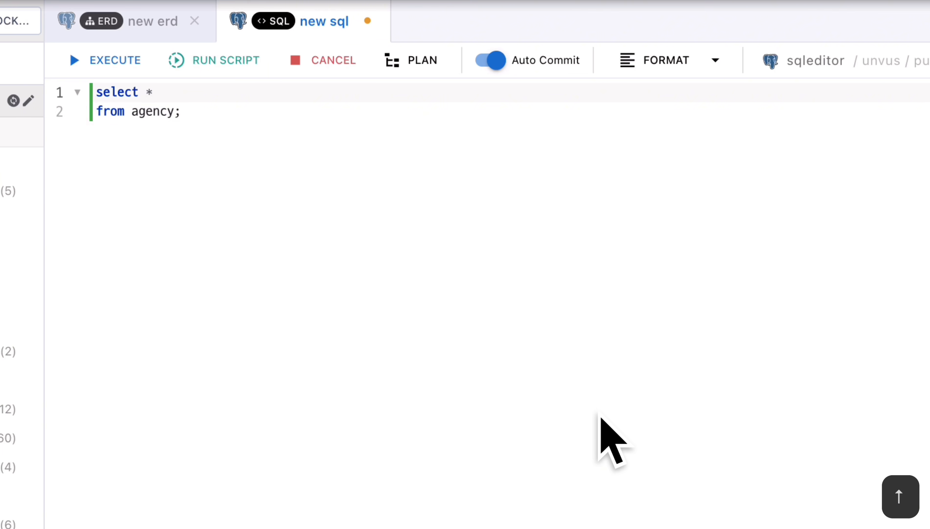
key("BackSpace")
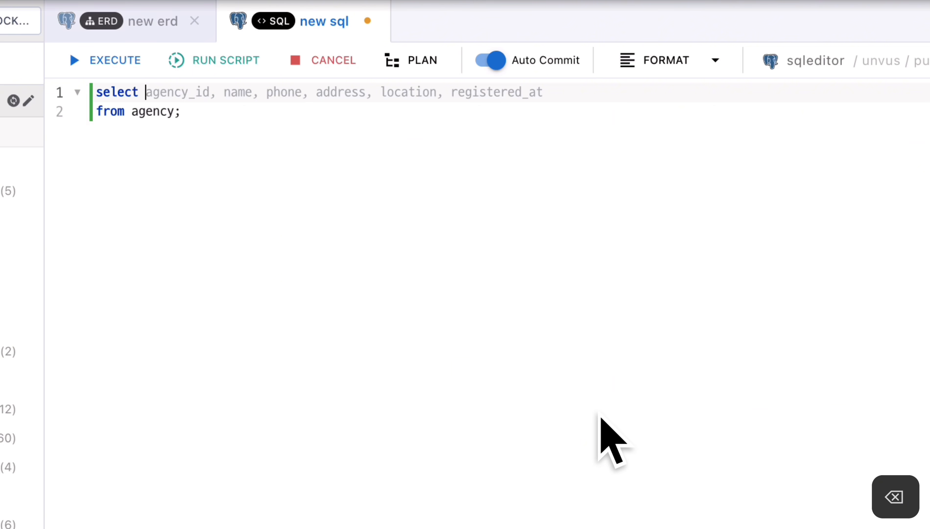
key("Tab")
key("super+Return")
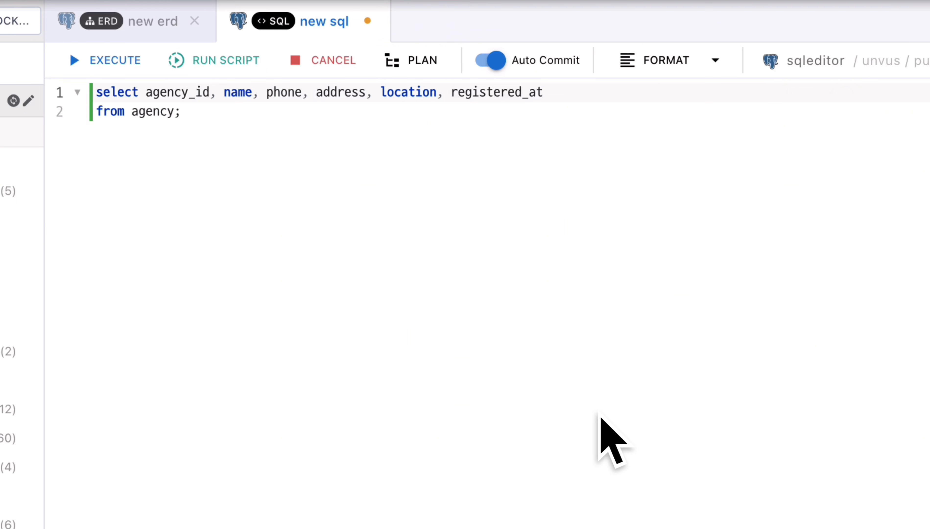
type("title")
key("BackSpace")
key("BackSpace")
key("BackSpace")
key("BackSpace")
key("BackSpace")
key("BackSpace")
key("BackSpace")
key("BackSpace")
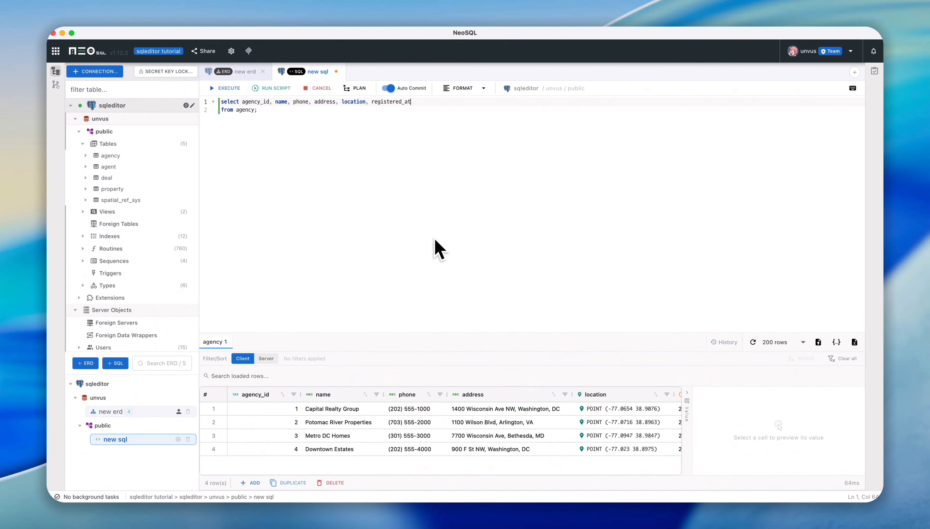
- Below the query, add an "insert into agency" statement completed with the suggested column list and placeholder VALUES
left_click(405, 116)
key("Return")
key("Return")
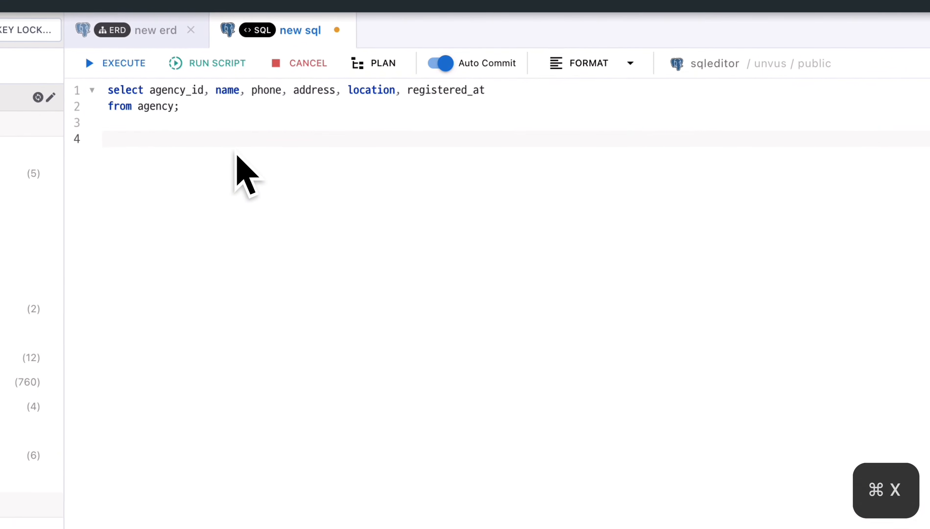
type("inser")
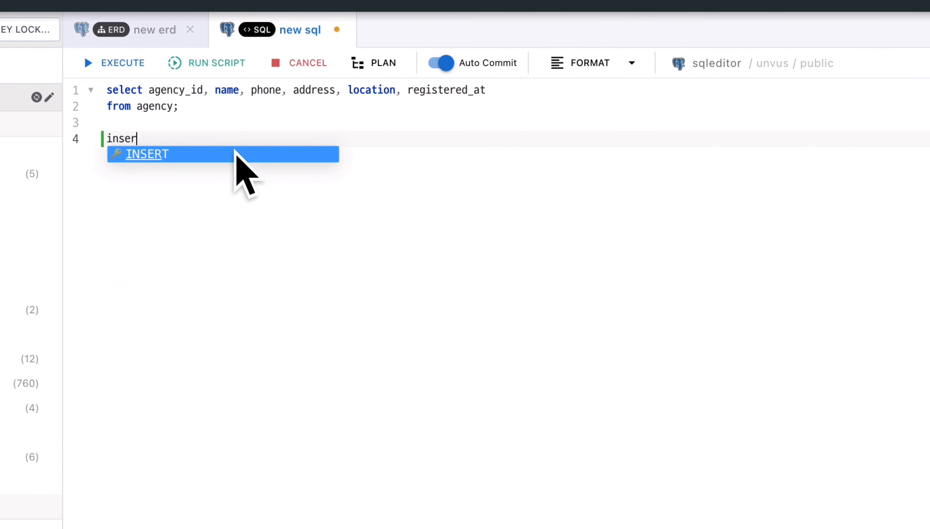
type("t into")
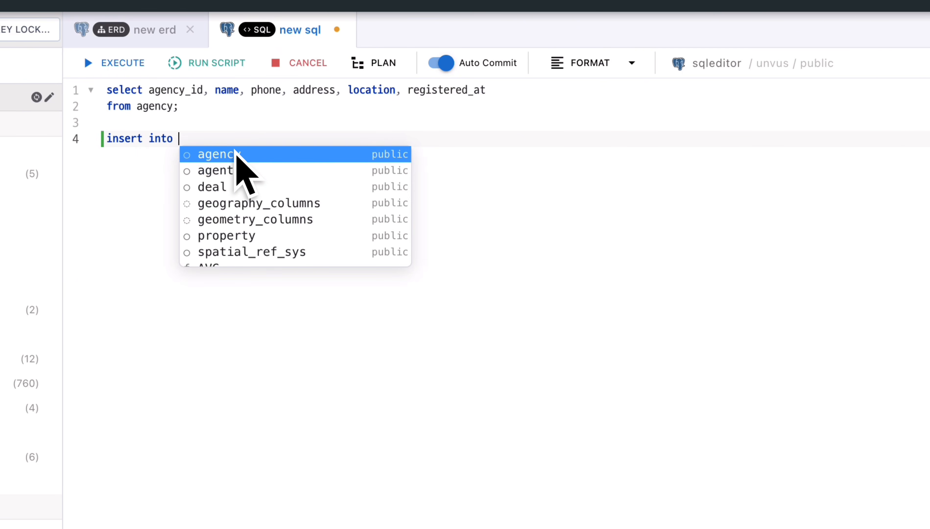
left_click(237, 154)
key("Tab")
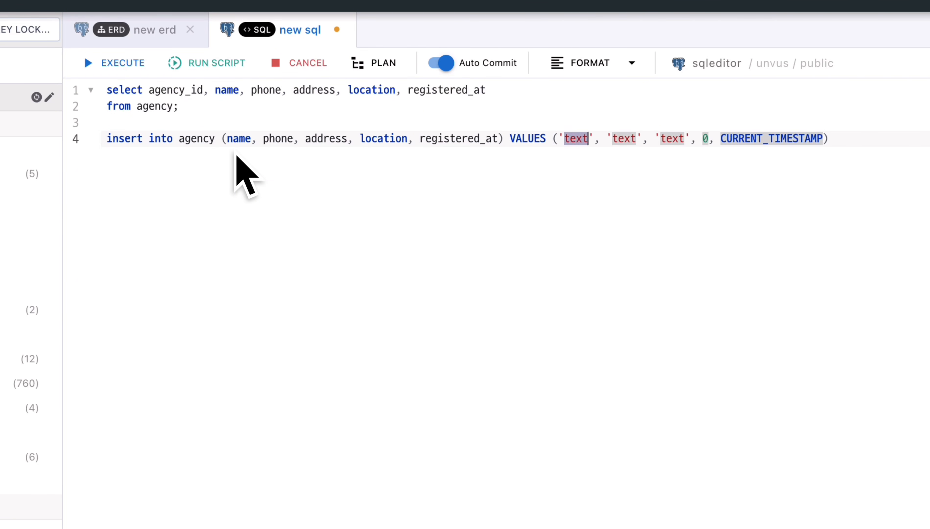
- Go through the placeholder values of the INSERT statement, from the text entries to CURRENT_TIMESTAMP
left_click(576, 138)
double_click(624, 138)
double_click(673, 139)
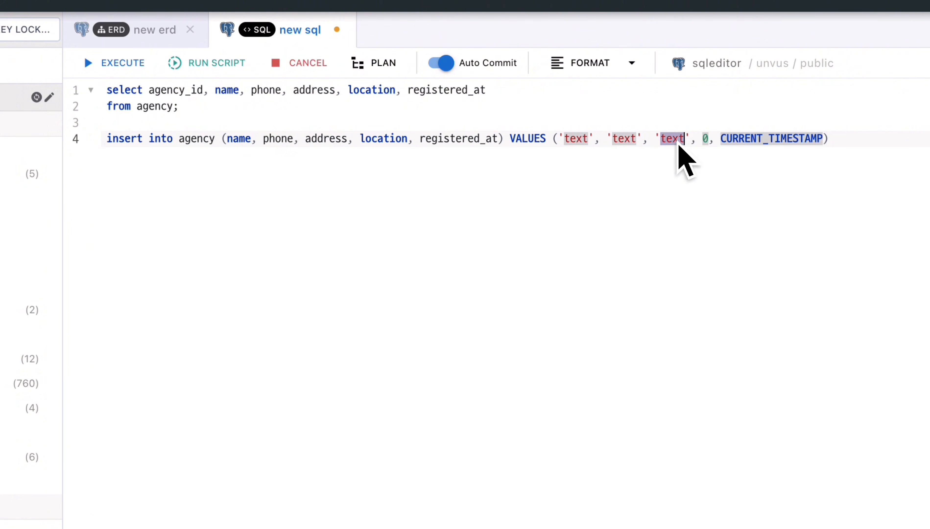
double_click(753, 142)
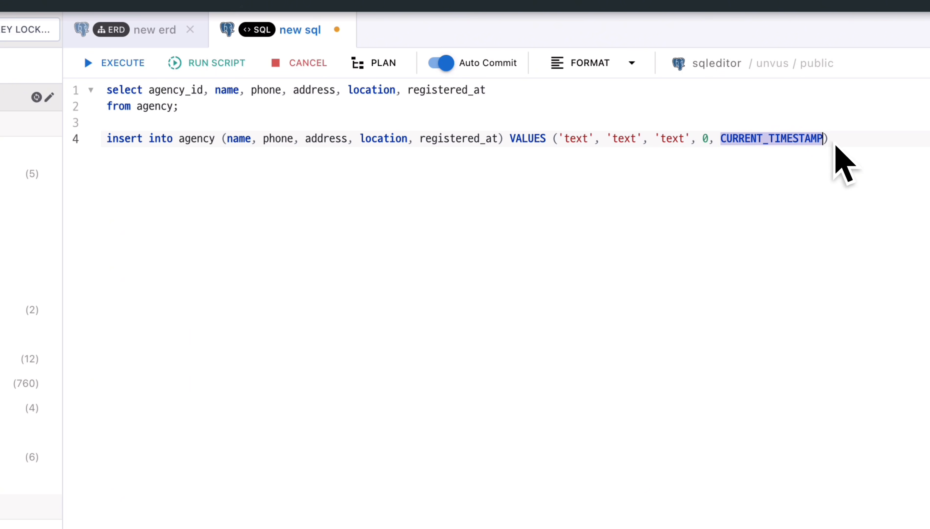
left_click(855, 143)
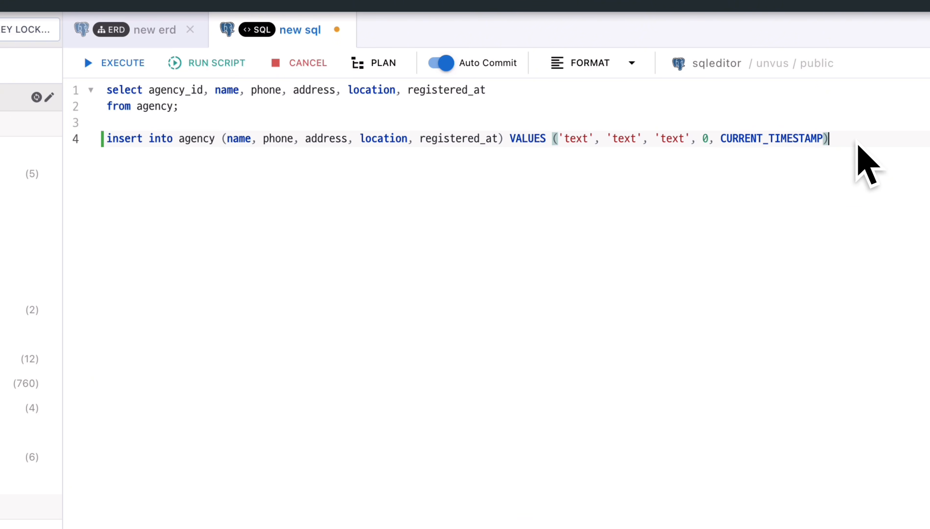
- Format only the INSERT statement and end it with a semicolon, leaving a new line below it
key("super+shift+Left")
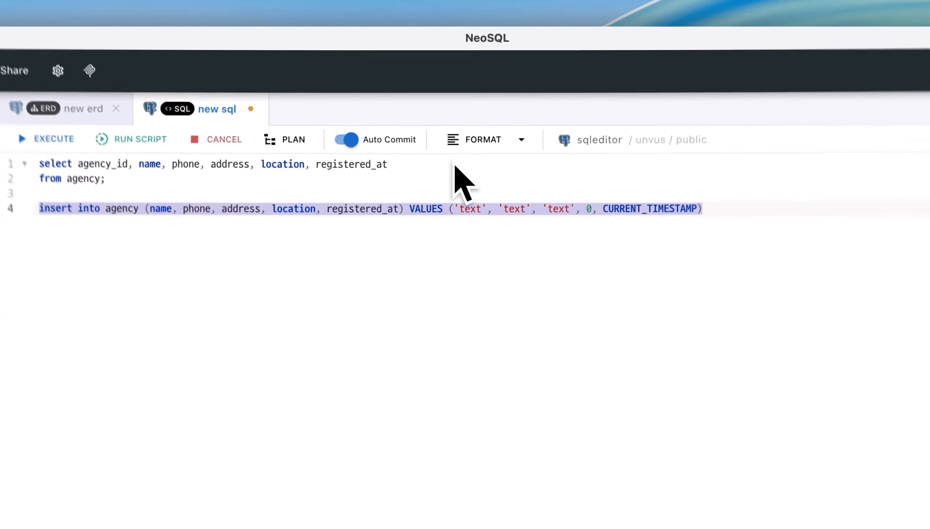
left_click(476, 146)
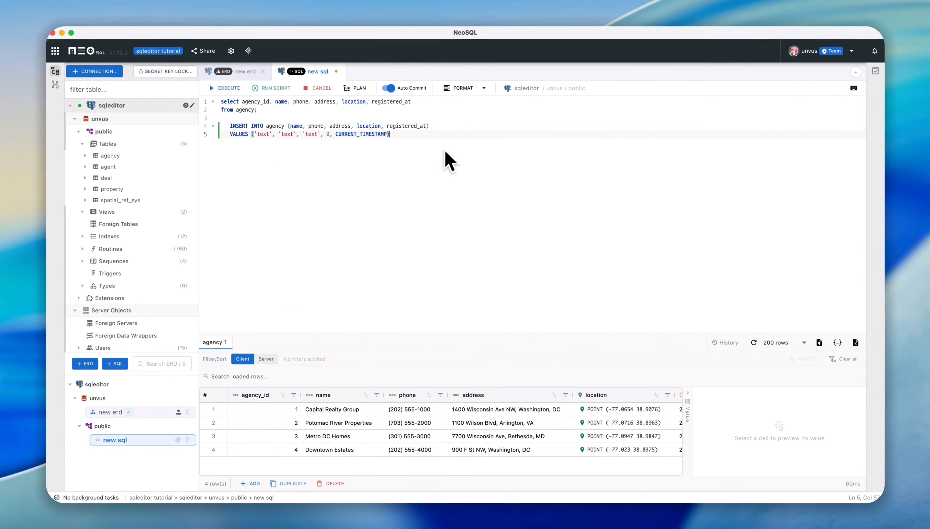
type(";")
key("Return")
key("Return")
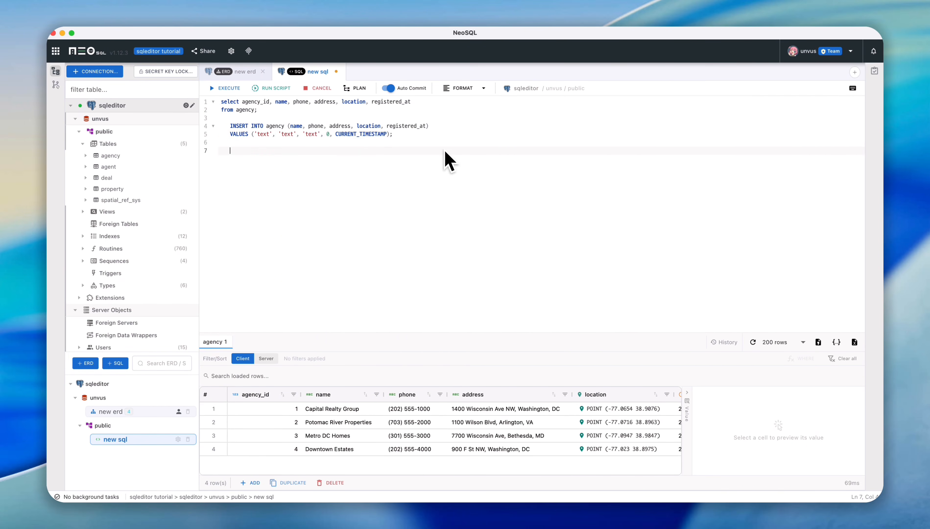
key("super+z")
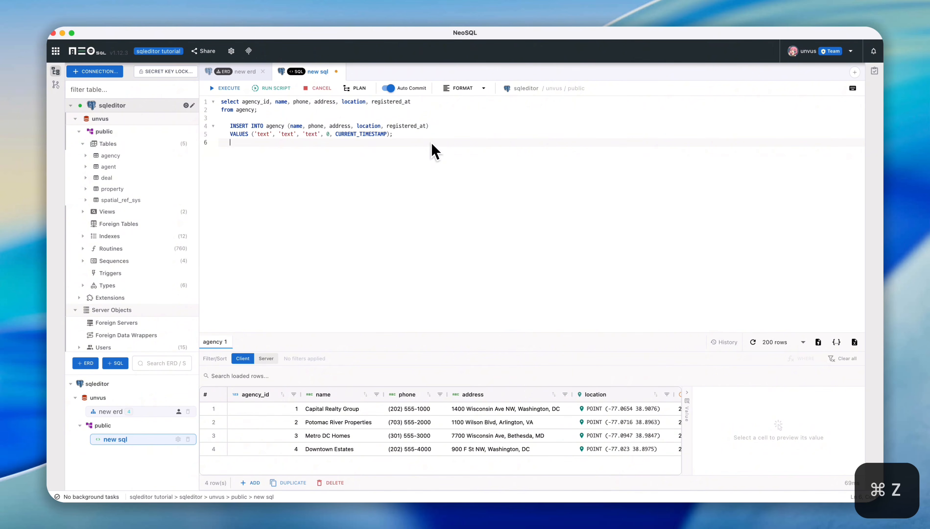
- Replace the INSERT with SELECT property_id, title, property_type, price, area_m2 FROM property WHERE trade_type = 'Sale' AND price > 1000000 ORDER BY price DESC; and format it
left_click_drag(410, 136, 194, 128)
key("super+x")
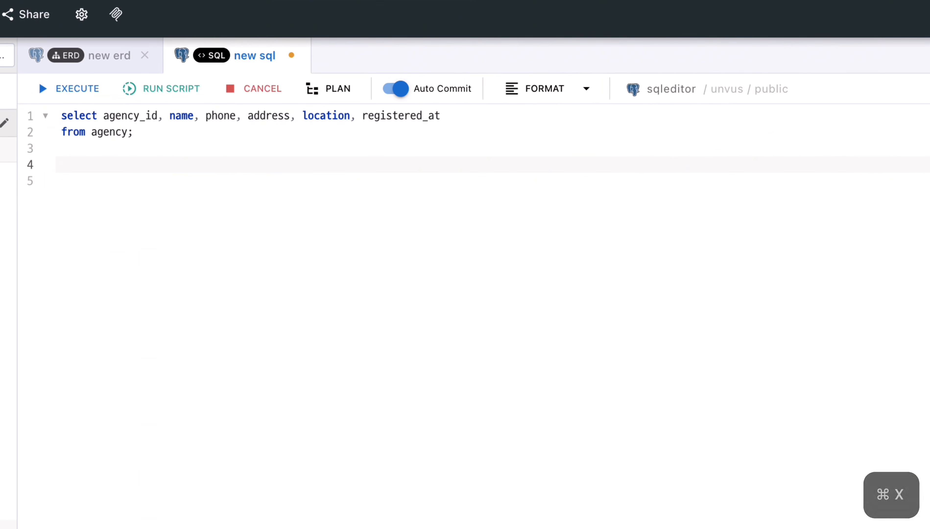
key("super+v")
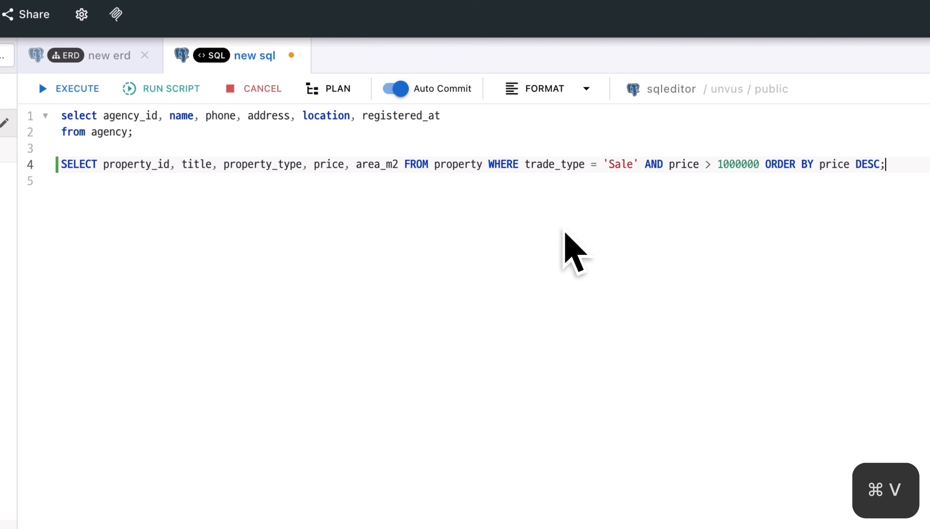
left_click(553, 93)
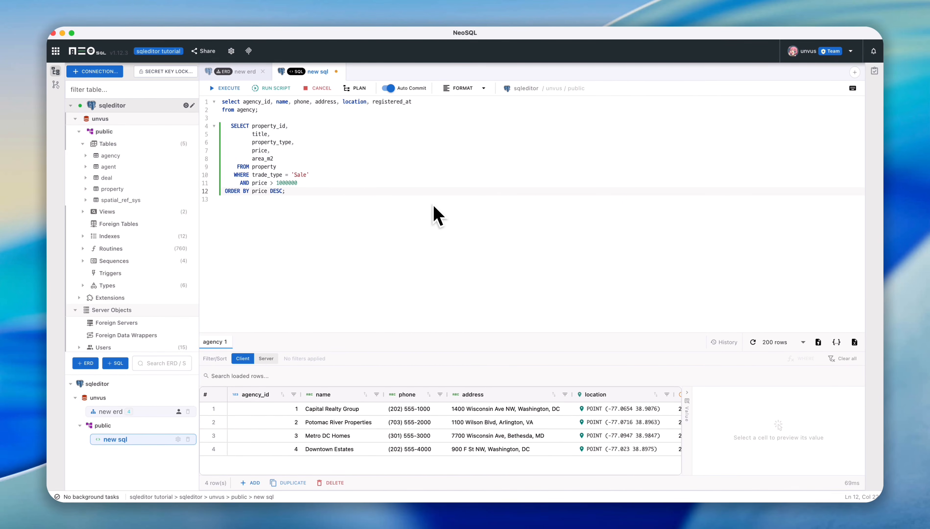
- Replace the whole script with the copied property subquery, "Sale price DESC" and deal INSERT statements, and execute only the first SELECT
key("super+a")
key("super+v")
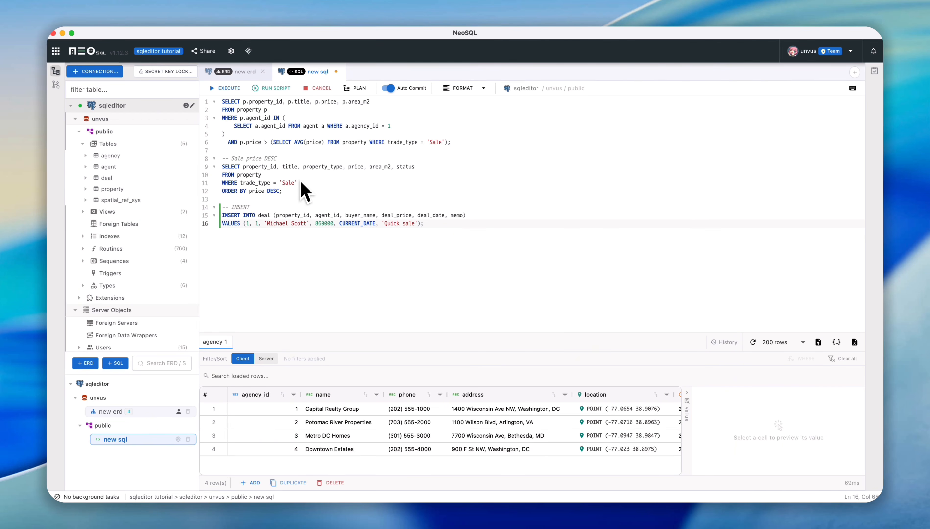
left_click(350, 143)
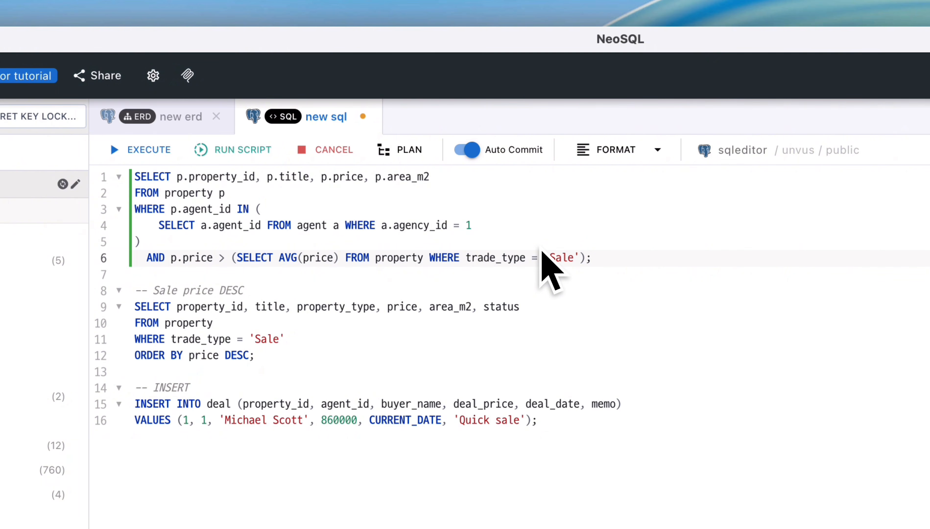
key("super+Return")
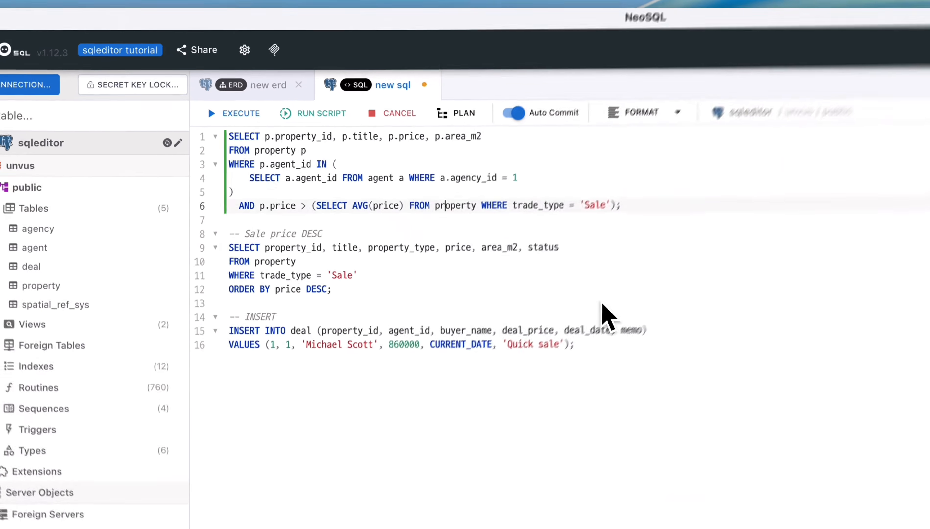
- Execute only the subquery SELECT a.agent_id FROM agent a WHERE a.agency_id = 1 inside the first statement
left_click(441, 200)
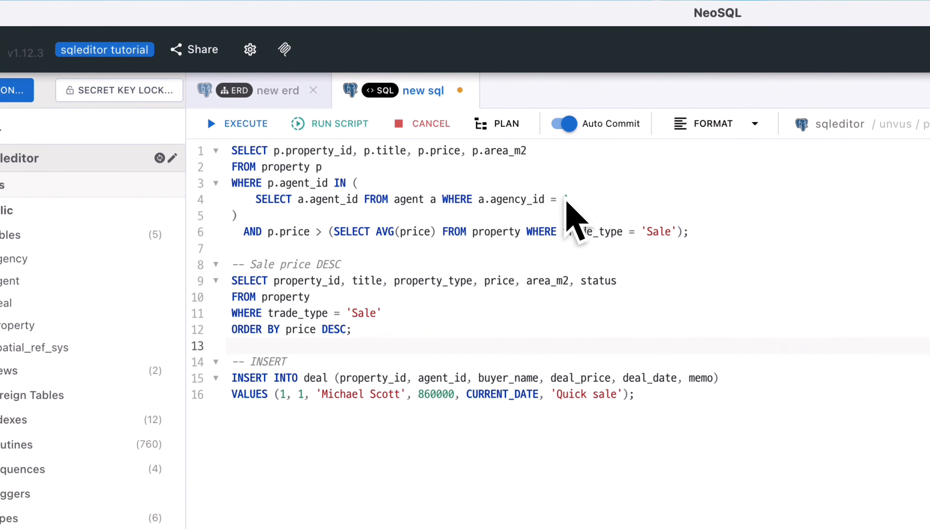
left_click_drag(568, 201, 255, 201)
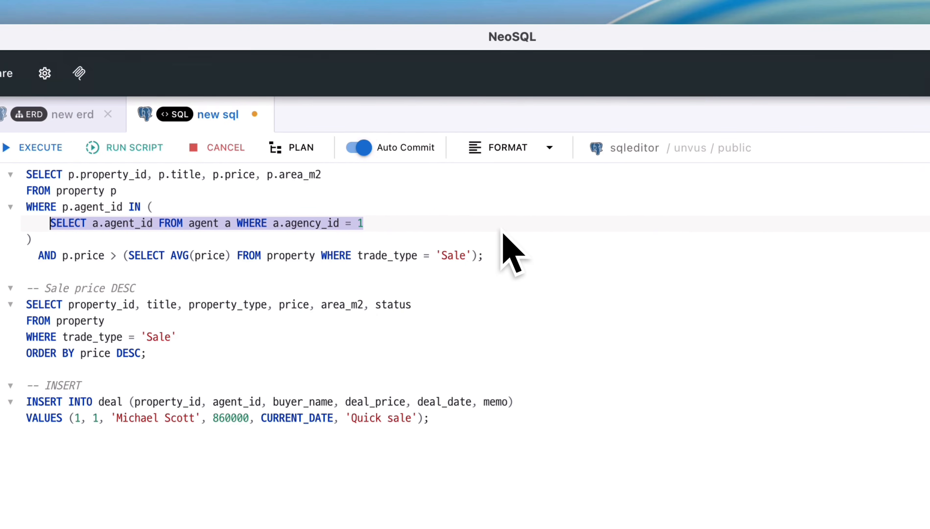
key("super+Return")
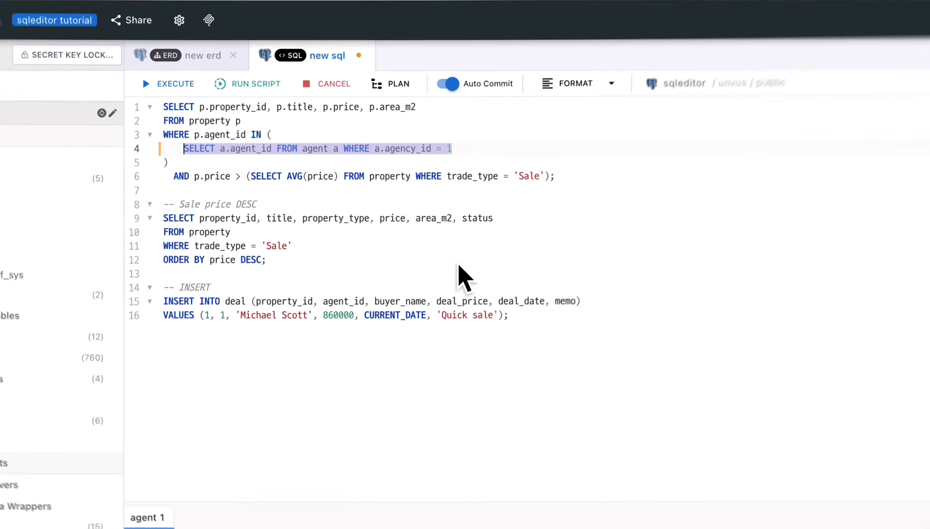
- Run the entire script and view the results of both SELECT statements and the INSERT
left_click(389, 190)
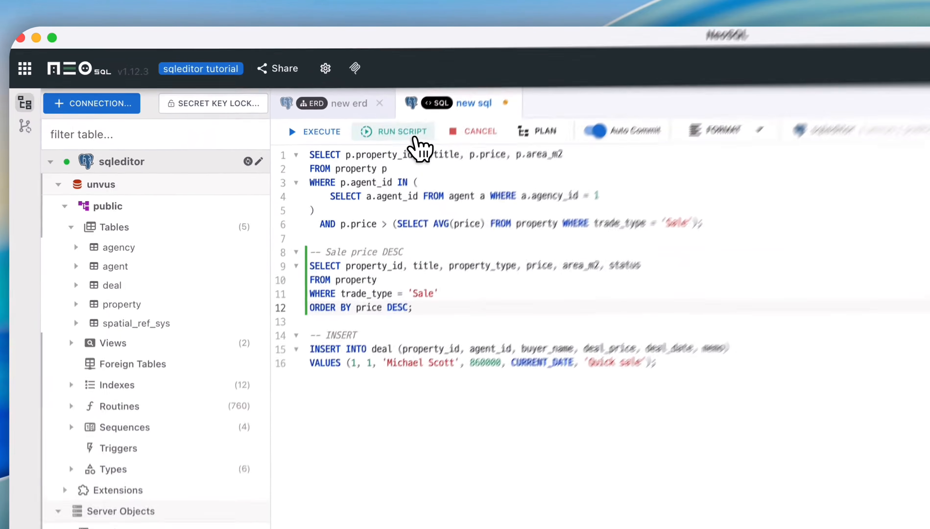
left_click(415, 138)
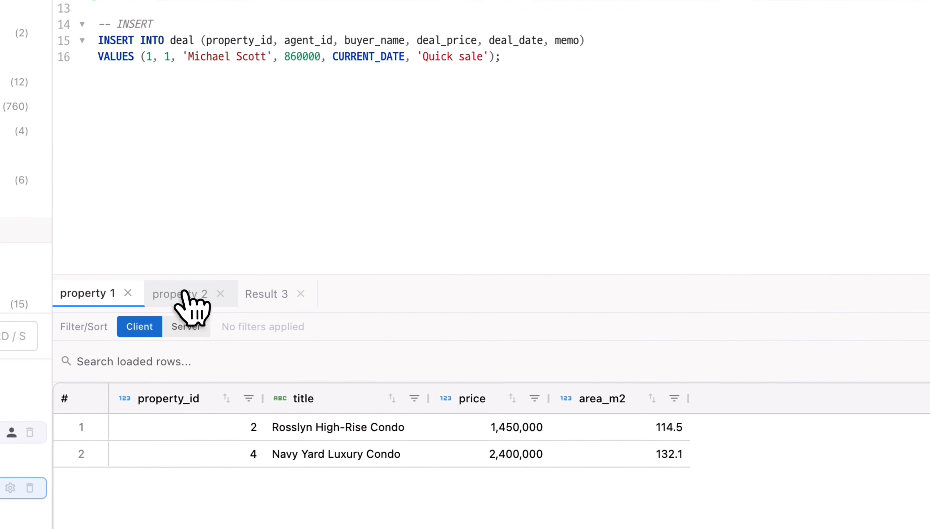
left_click(189, 295)
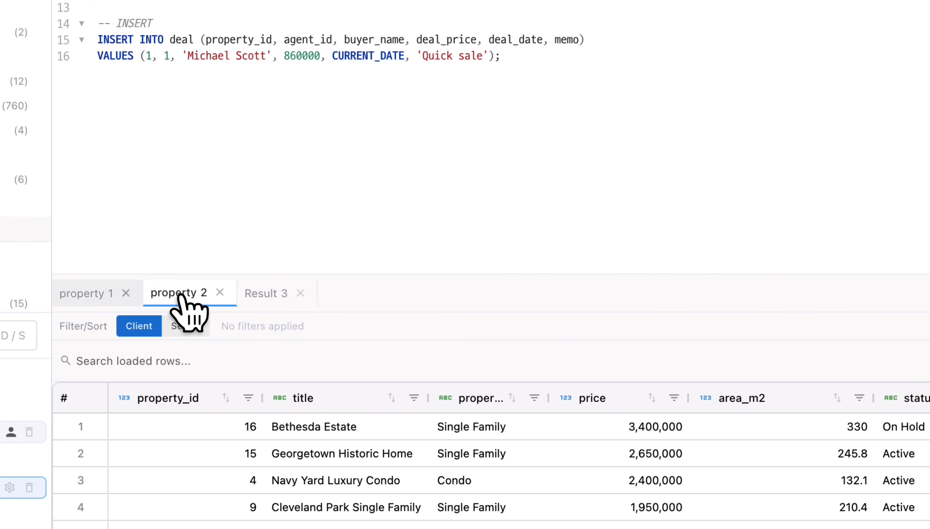
left_click(83, 295)
left_click(263, 298)
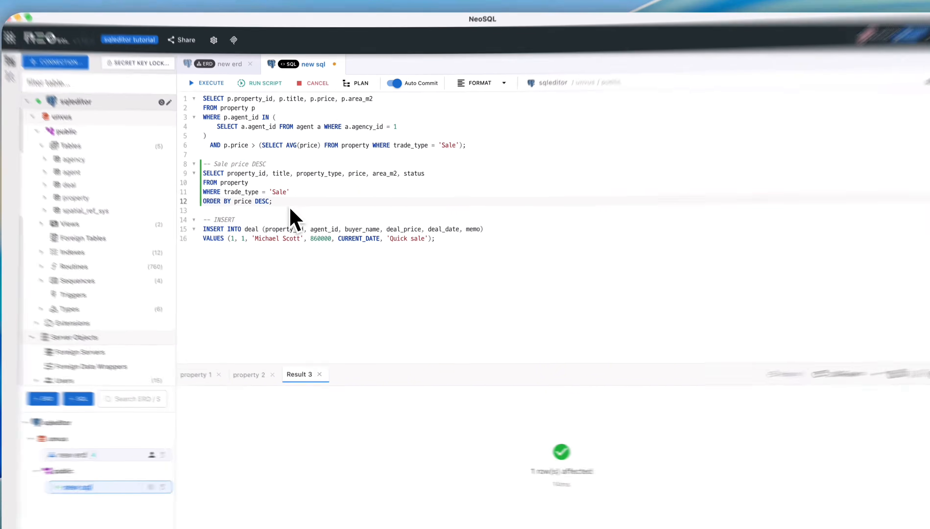
- Run only the first two SELECT statements as a script and compare their two property results
left_click_drag(283, 191, 233, 142)
left_click_drag(119, 165, 97, 81)
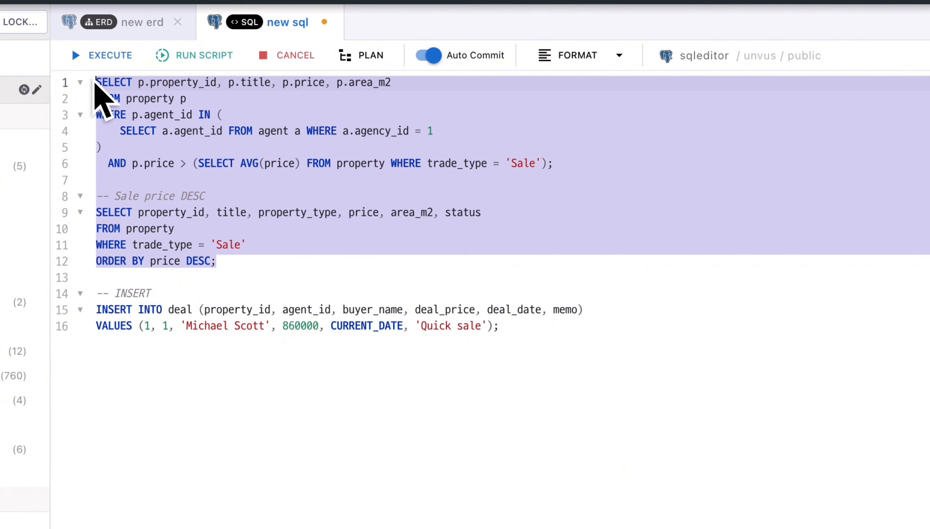
left_click(179, 58)
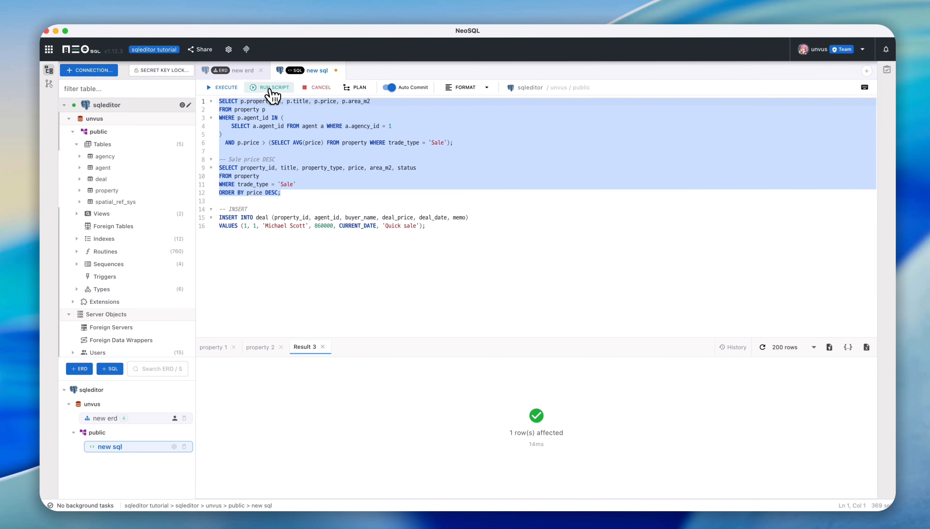
left_click(271, 88)
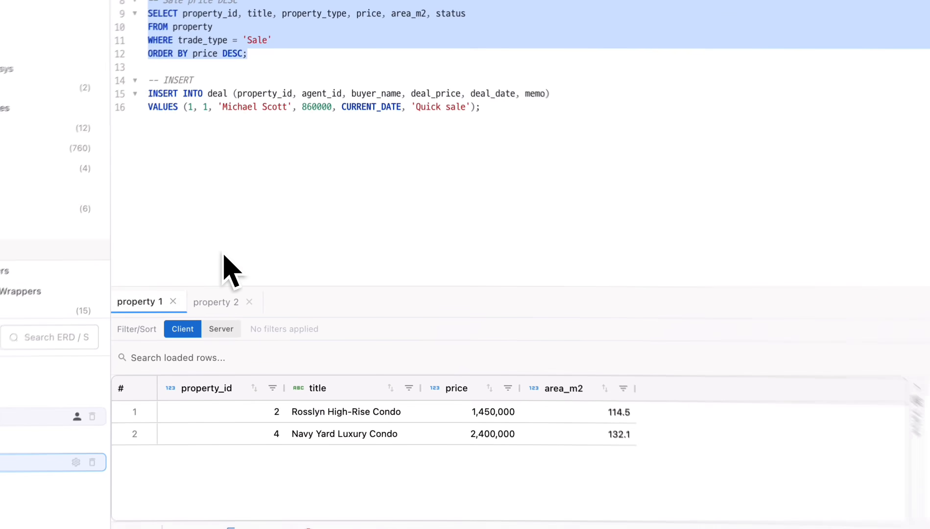
left_click(216, 303)
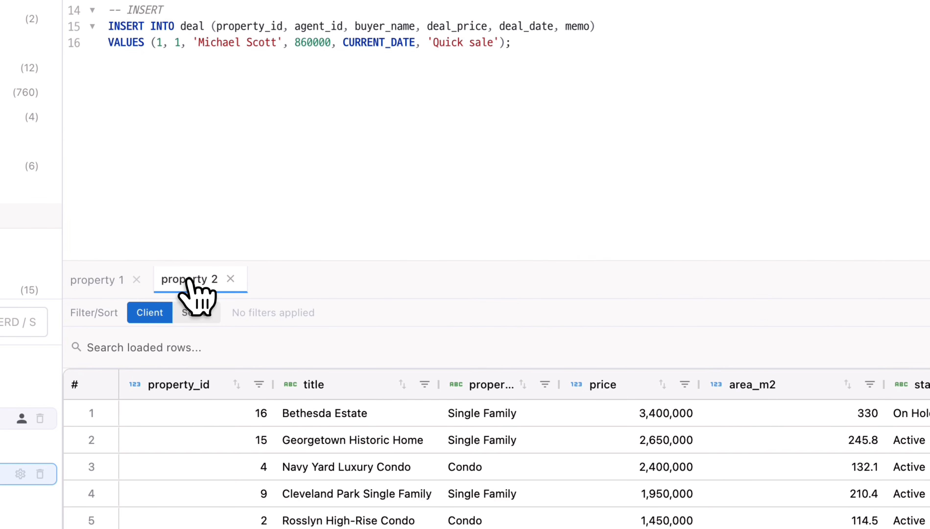
left_click(118, 282)
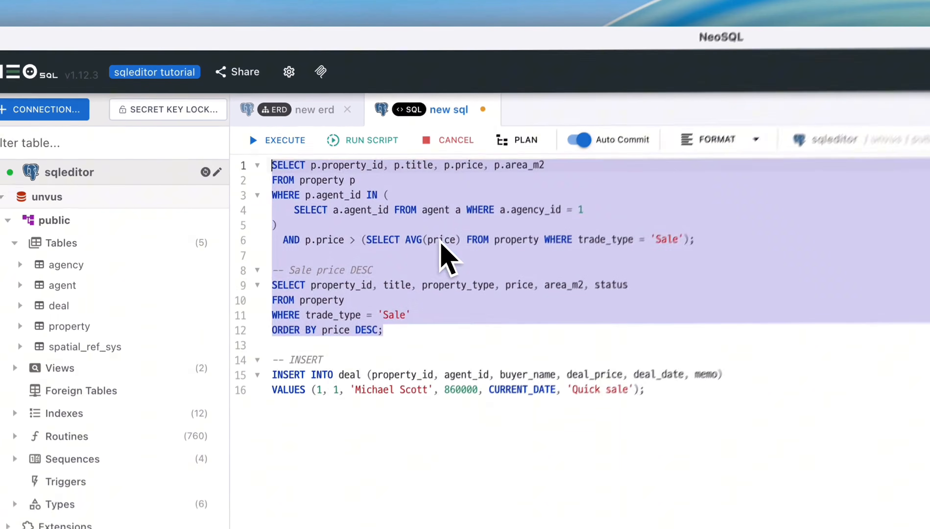
- Execute only the first SELECT statement, the one containing the agent subquery and average price condition
left_click(312, 142)
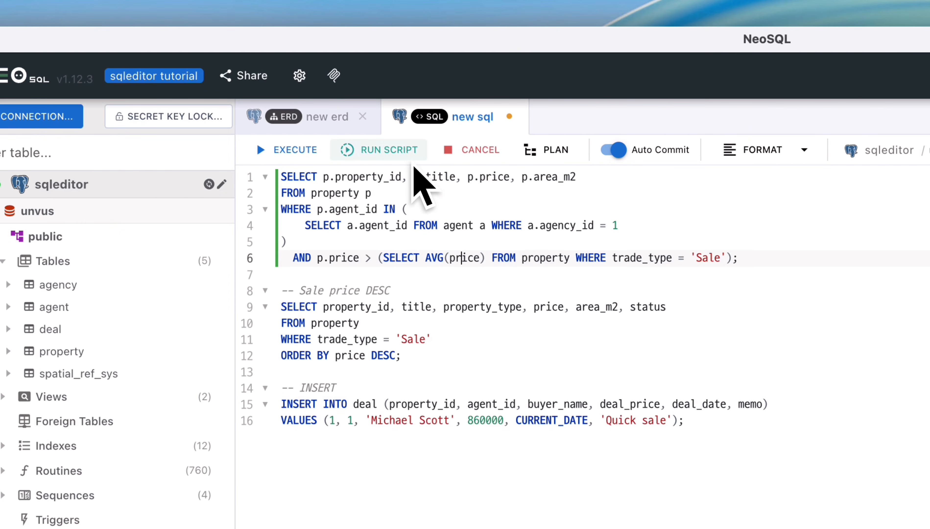
left_click(392, 104)
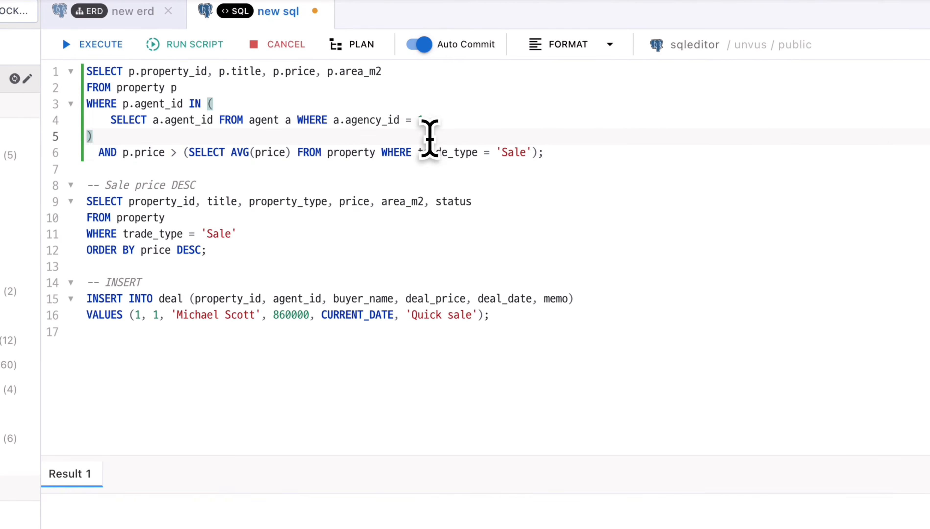
key("super+Return")
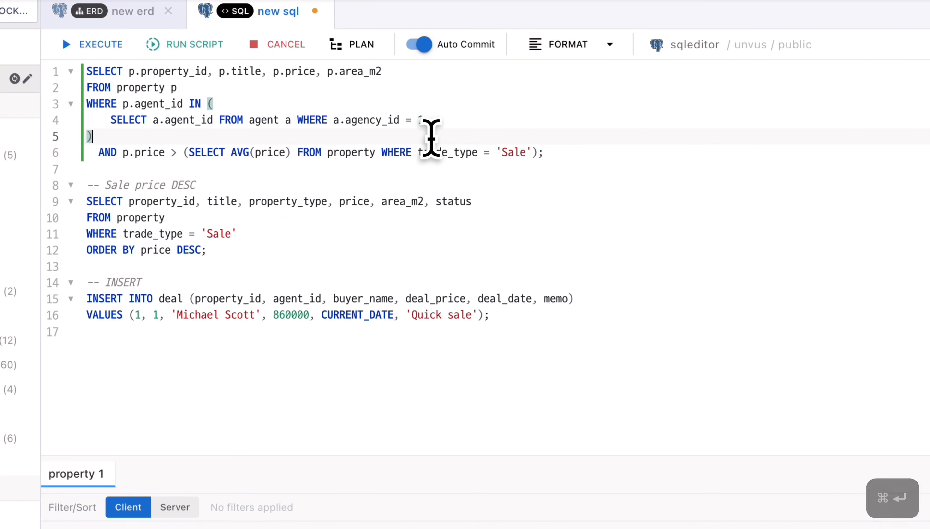
- Turn off Auto Commit and execute only the INSERT INTO deal statement
left_click(429, 57)
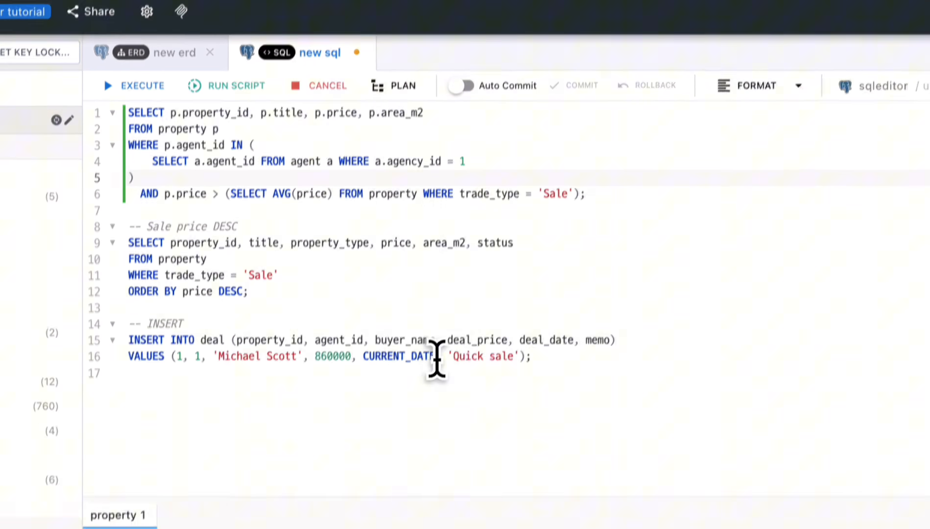
left_click(437, 359)
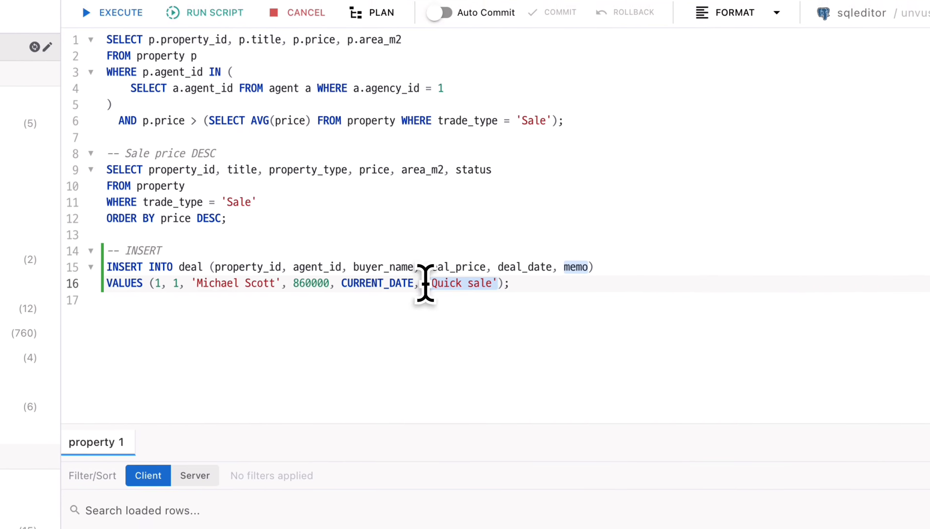
key("super+Return")
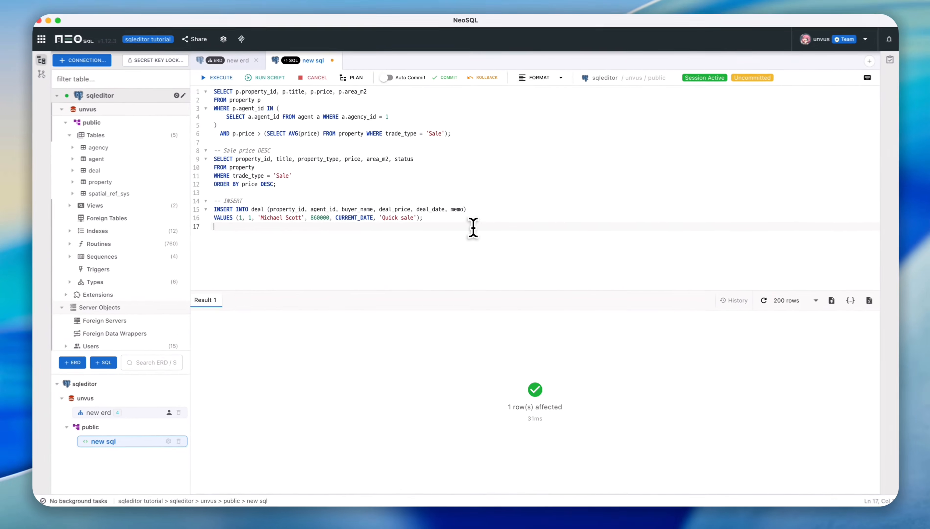
- Add the query select * from deal; below the INSERT, execute it and inspect the newly inserted row
left_click(447, 186)
key("Return")
type("select *")
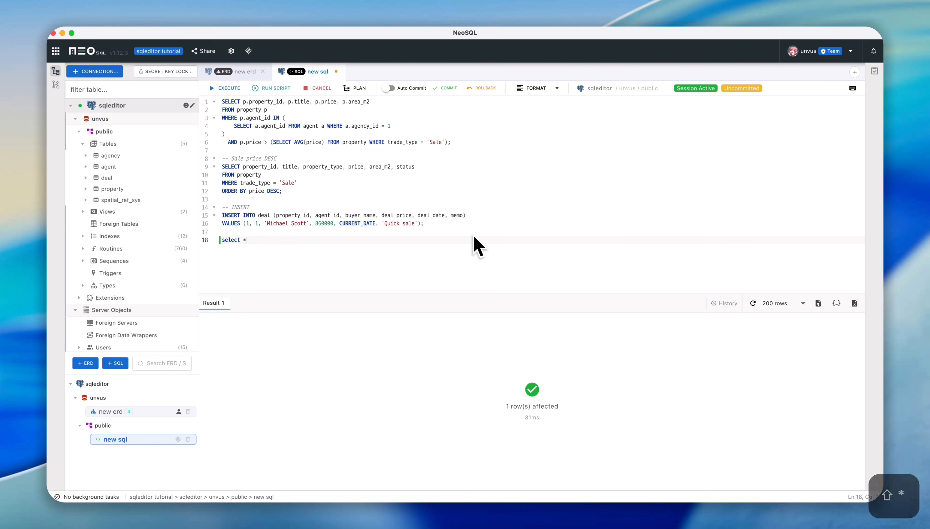
key("Return")
type("from deal;")
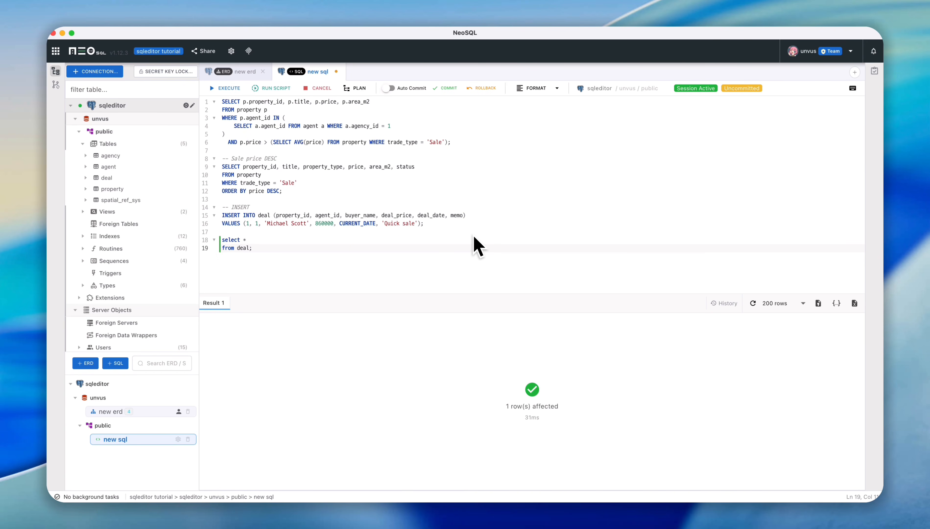
key("super+Return")
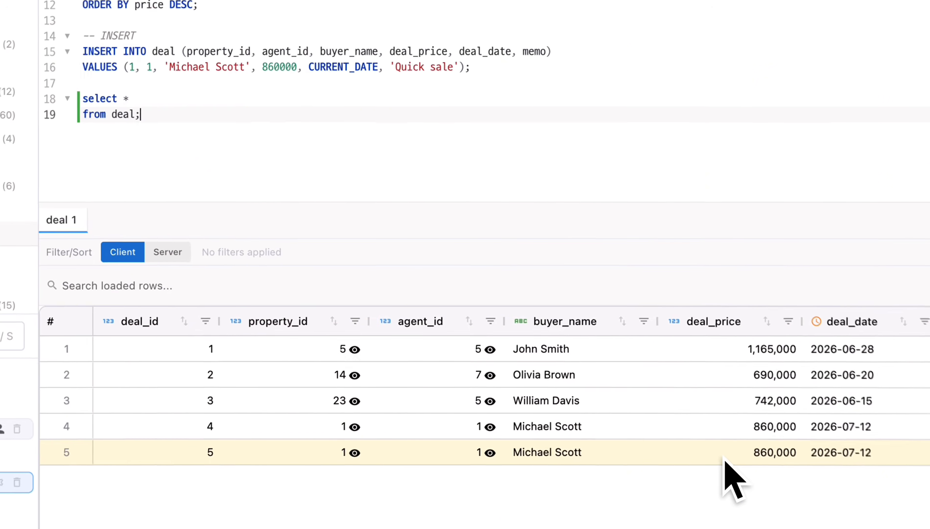
left_click(725, 459)
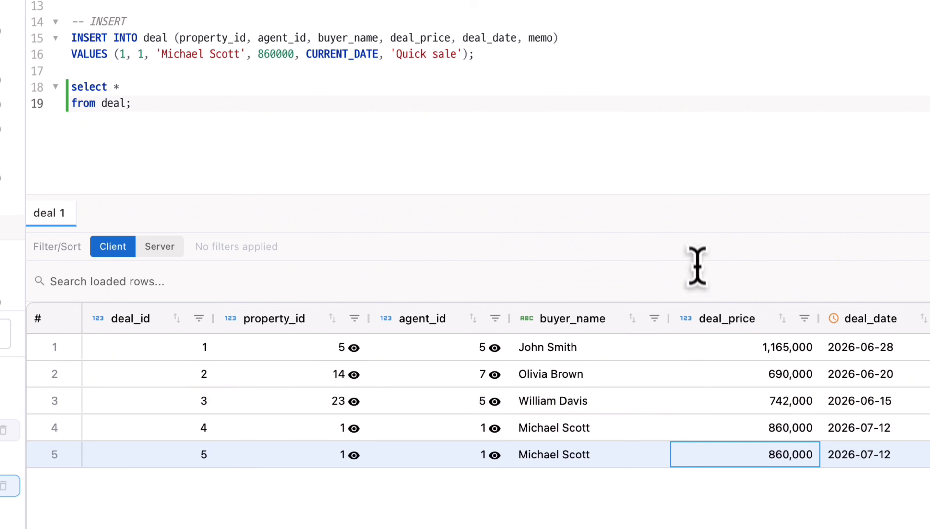
- Roll back the uncommitted INSERT and execute the deal query again to check the remaining rows
left_click(388, 104)
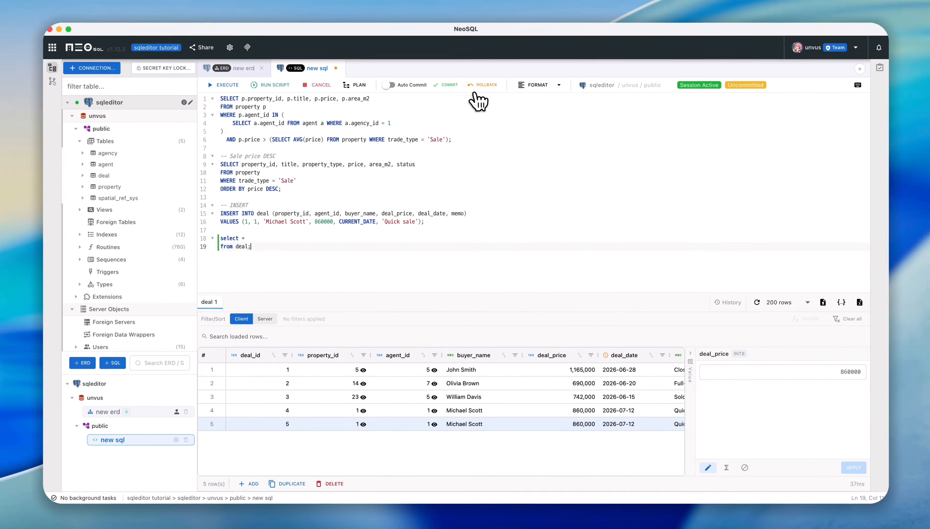
left_click(480, 90)
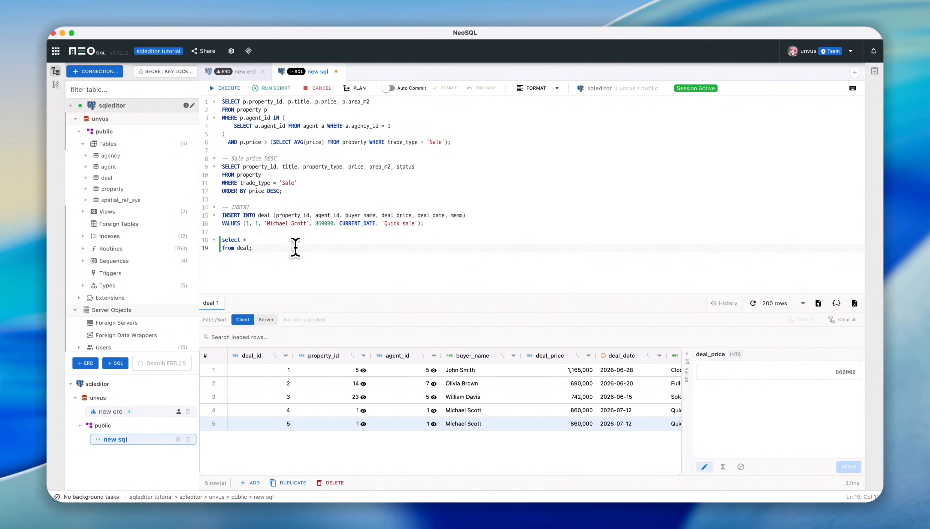
key("super+Return")
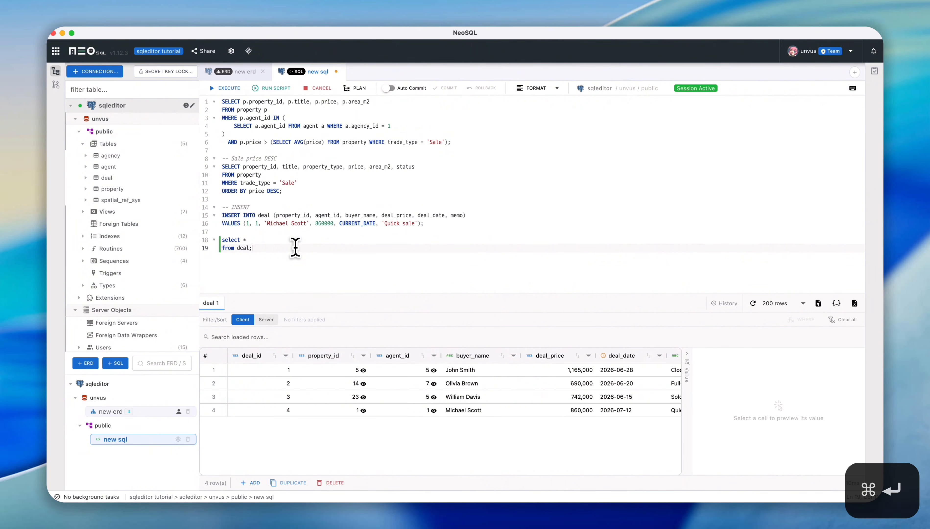
left_click(455, 409)
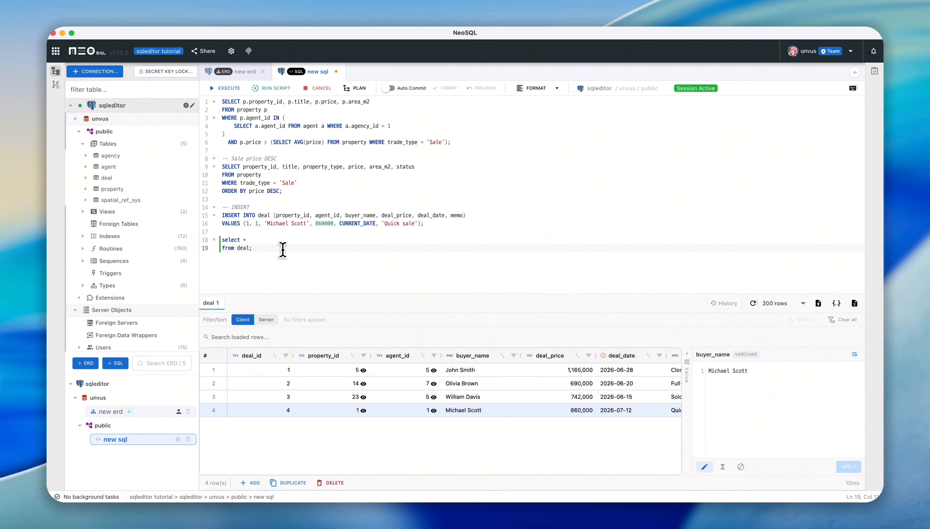
- Replace the whole script with the copied SELECT of property_id, title, trade_type through photo_url FROM property, execute it and enlarge the results area
left_click_drag(282, 250, 226, 93)
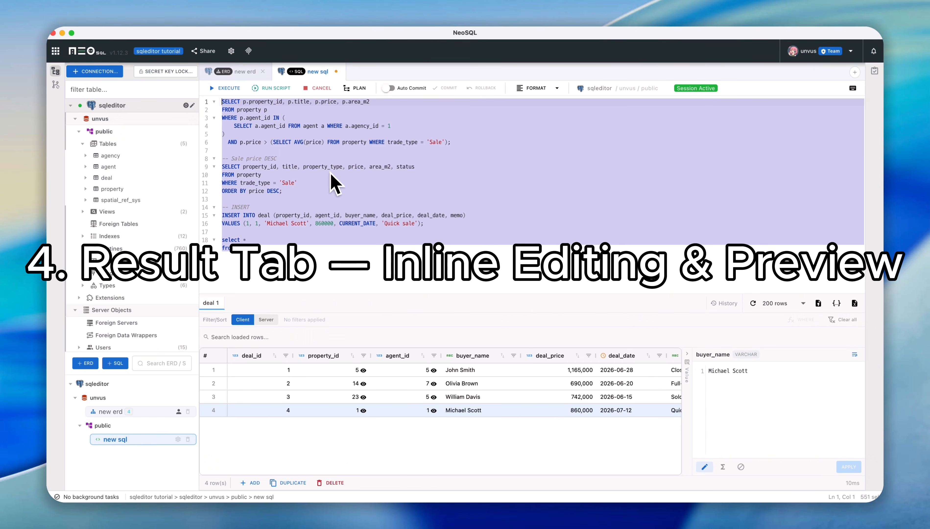
type("SELECT property_id, title, trade_type, status, price, move_in_date, features, description, location, agent_id, photo_url FROM property;")
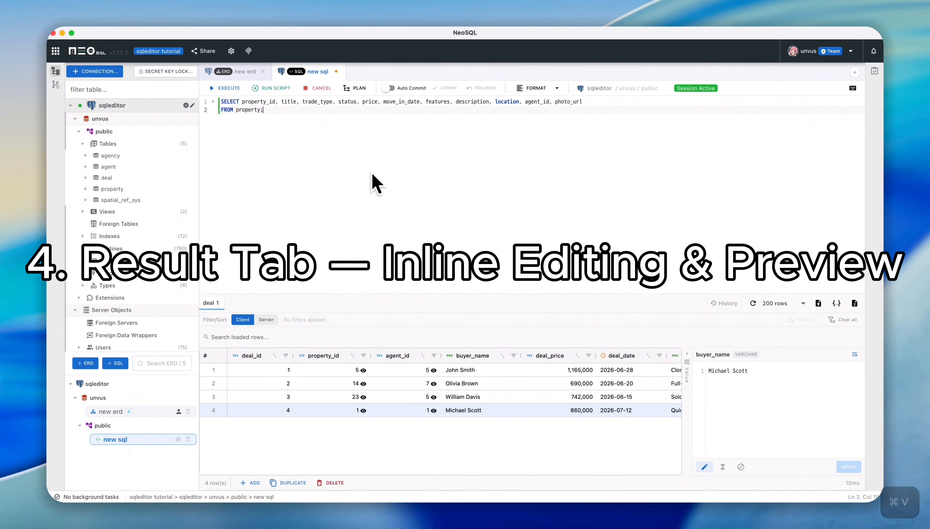
key("super+Return")
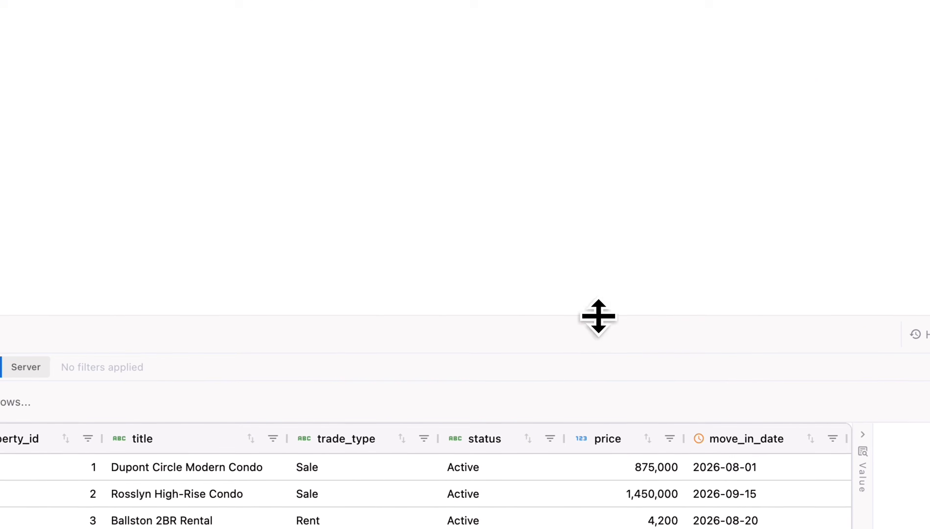
left_click_drag(606, 228, 609, 140)
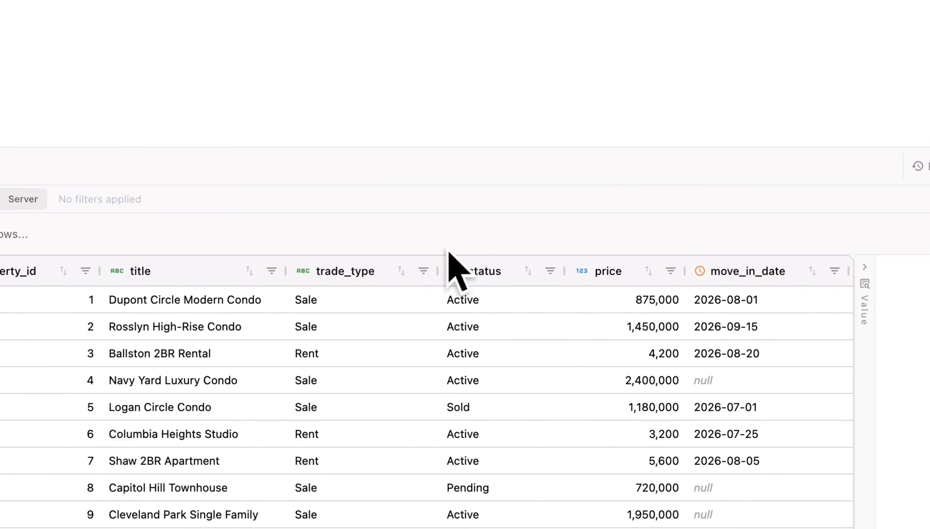
- View the available trade_type options for the Rosslyn High-Rise Condo row without choosing a new one
left_click(321, 334)
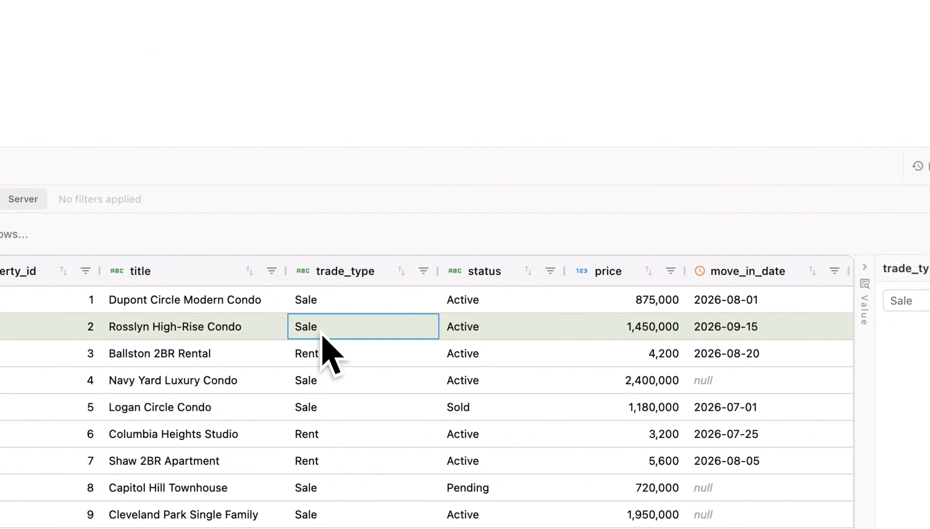
double_click(343, 335)
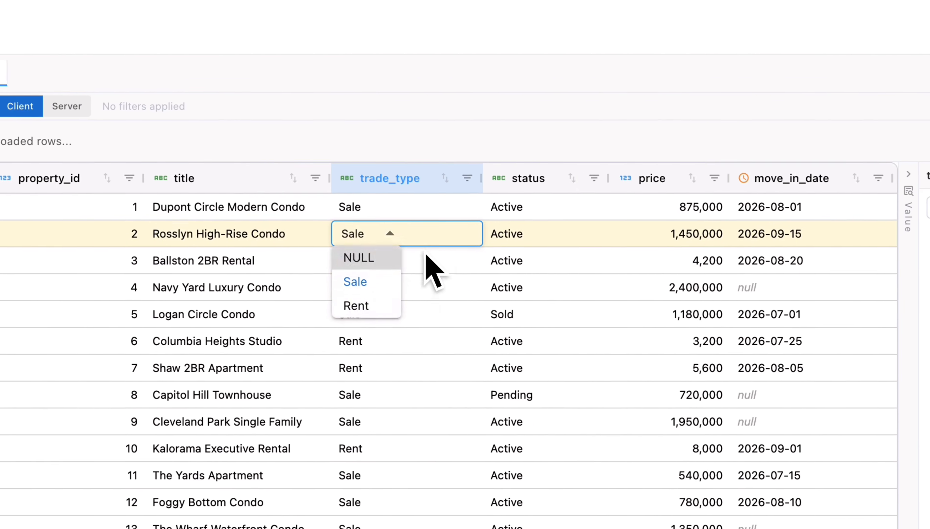
left_click(470, 330)
- Set the status of the Rosslyn High-Rise Condo row to Pending
left_click(556, 234)
double_click(563, 233)
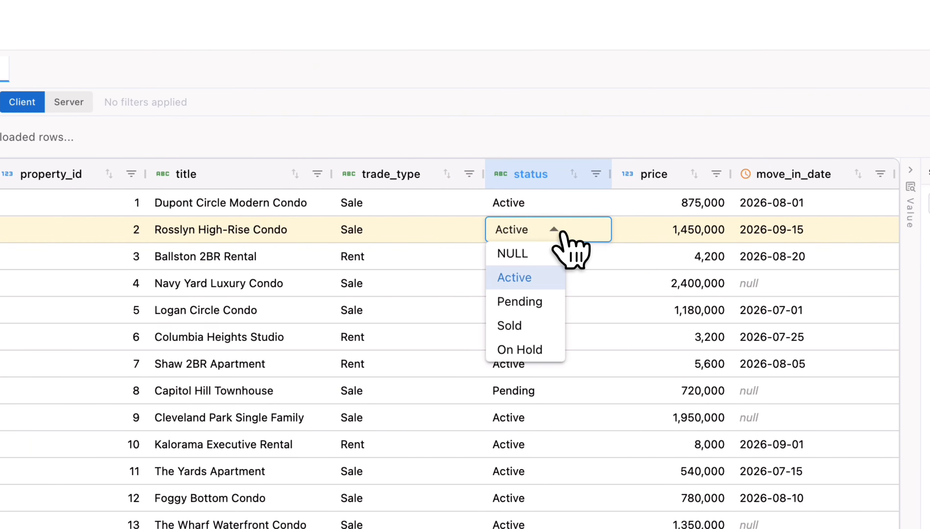
left_click(532, 301)
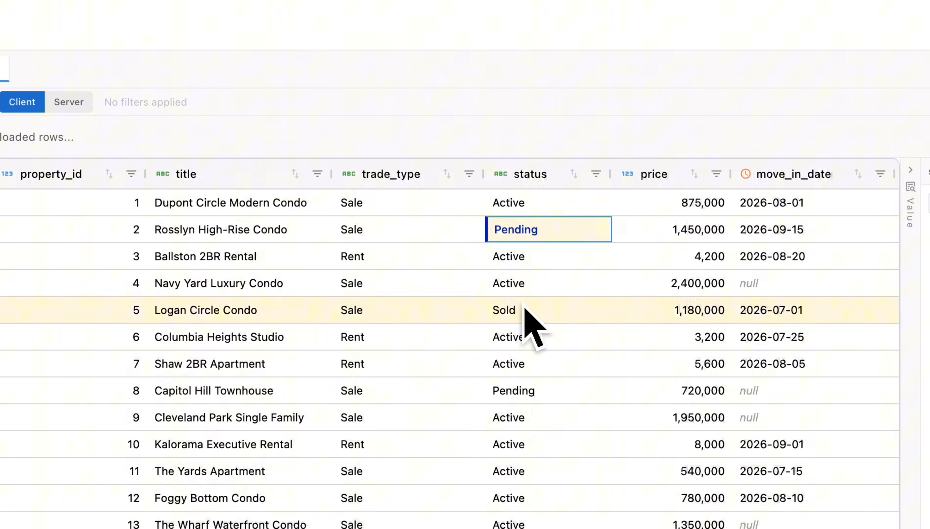
left_click(552, 290)
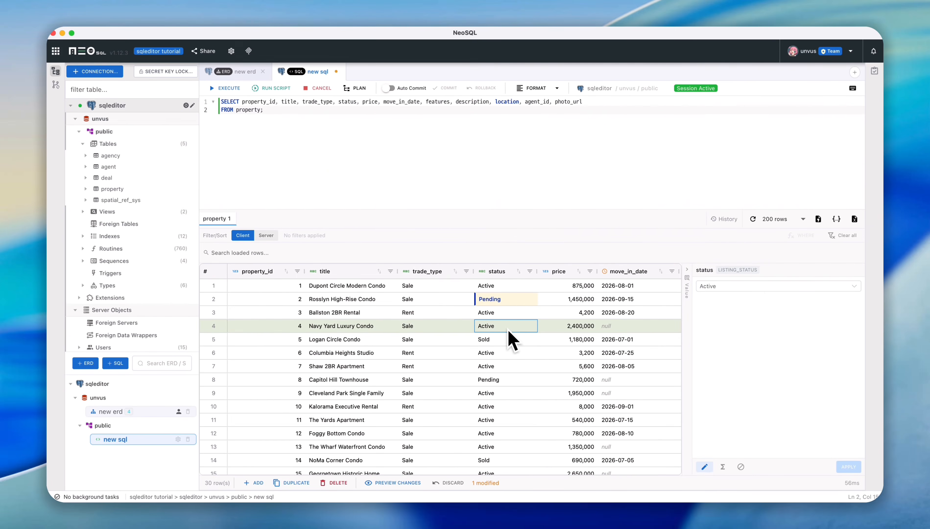
- Set the move_in_date of the Logan Circle Condo row to 2026-07-14 and save the cell edit
scroll(552, 289, "right", 1)
scroll(508, 330, "right", 5)
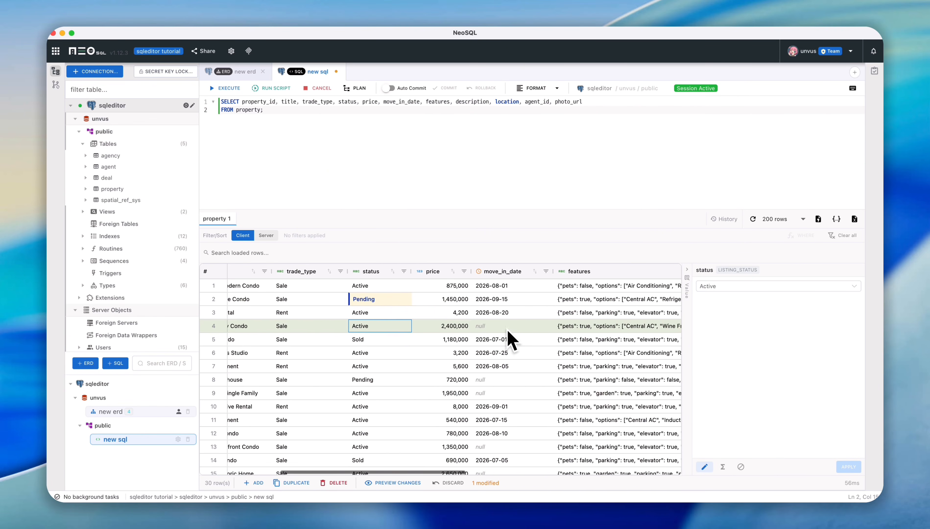
left_click(509, 337)
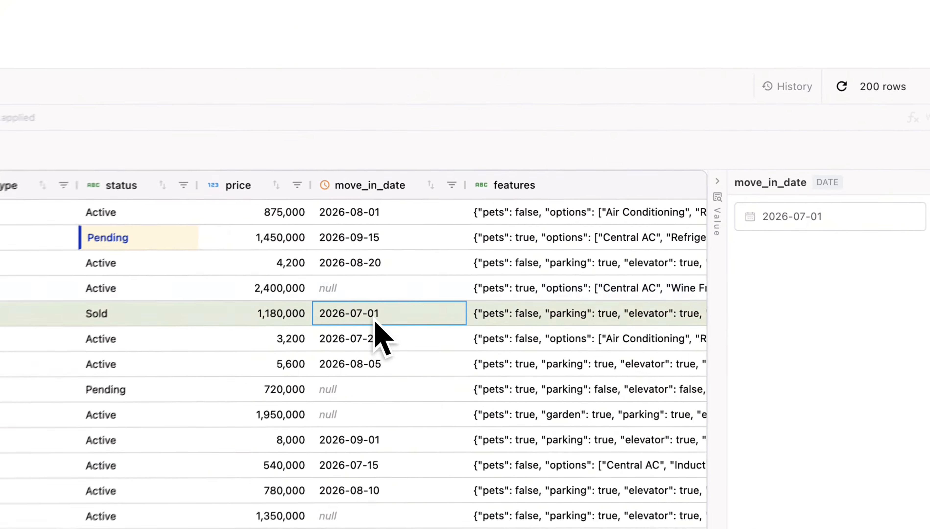
double_click(375, 320)
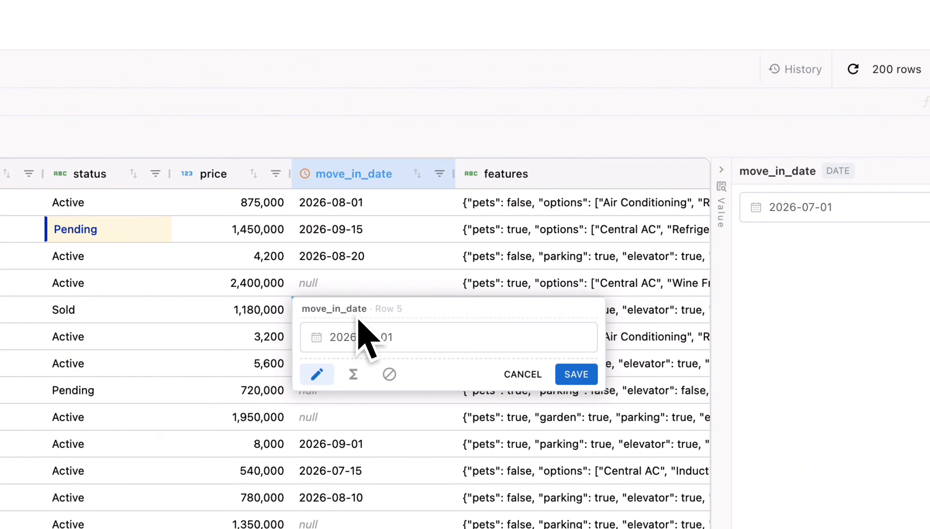
left_click(371, 337)
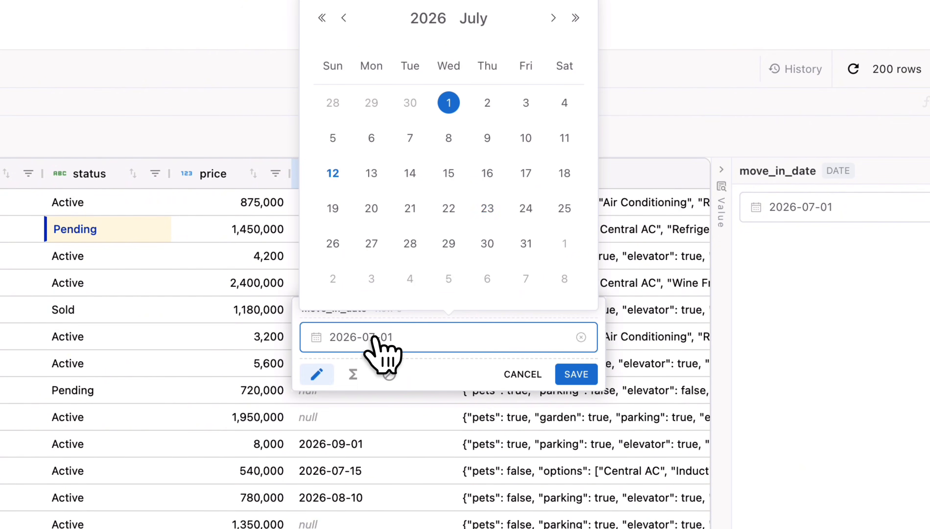
left_click(422, 173)
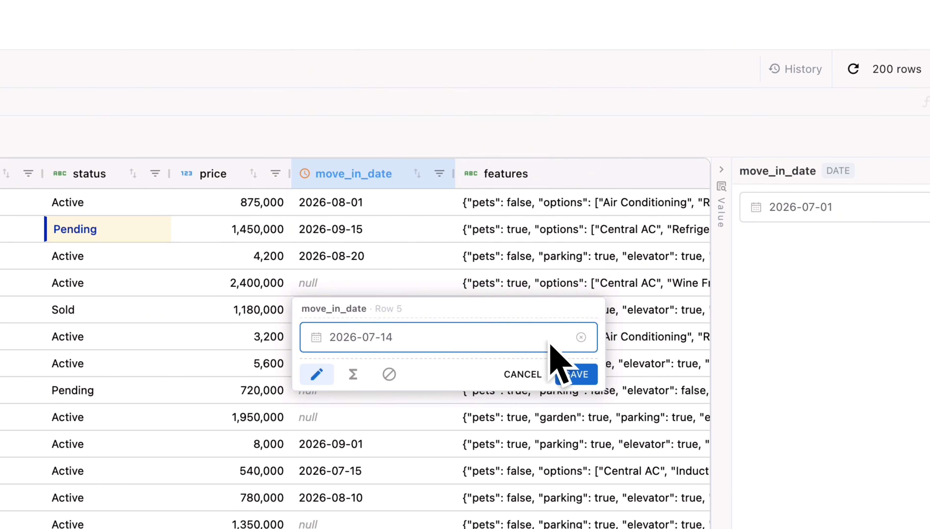
left_click(571, 374)
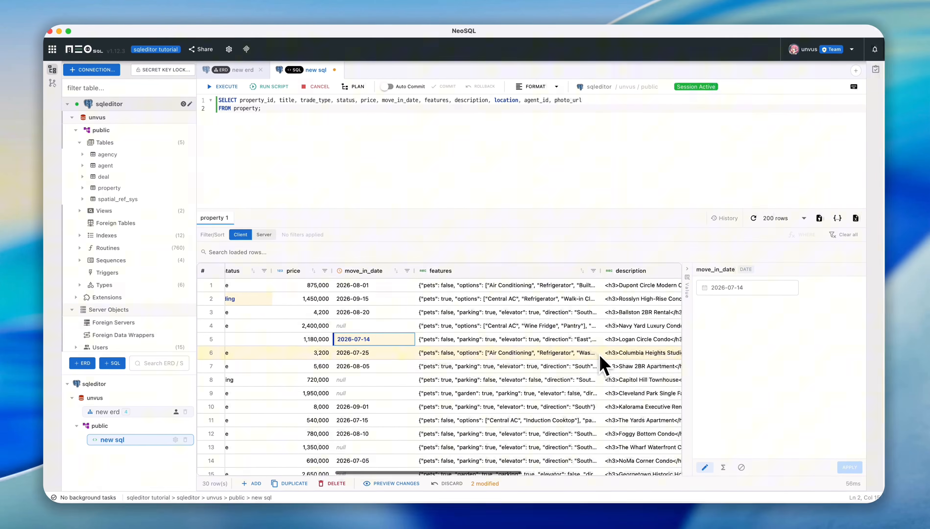
- Pretty-format the features JSON of the Logan Circle Condo row, set "elevator" to false and apply the edit
scroll(578, 360, "right", 3)
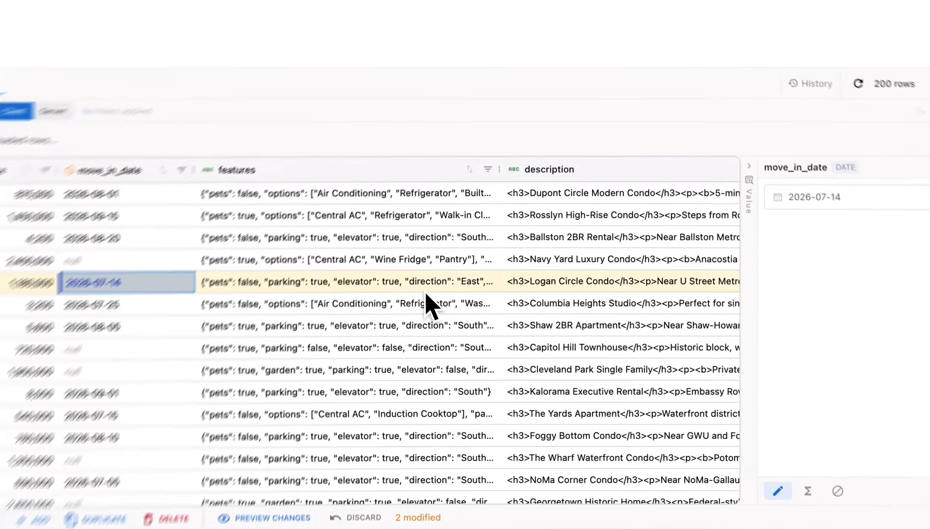
left_click(491, 339)
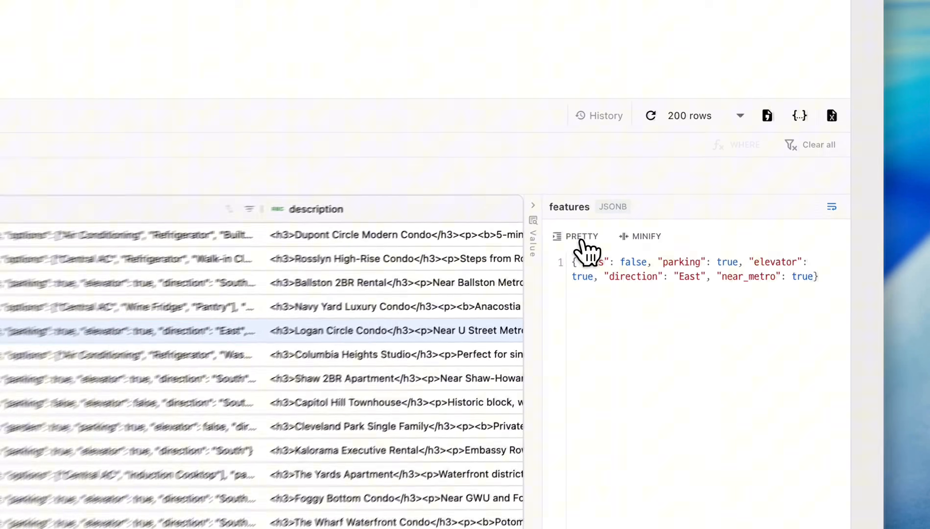
left_click(714, 288)
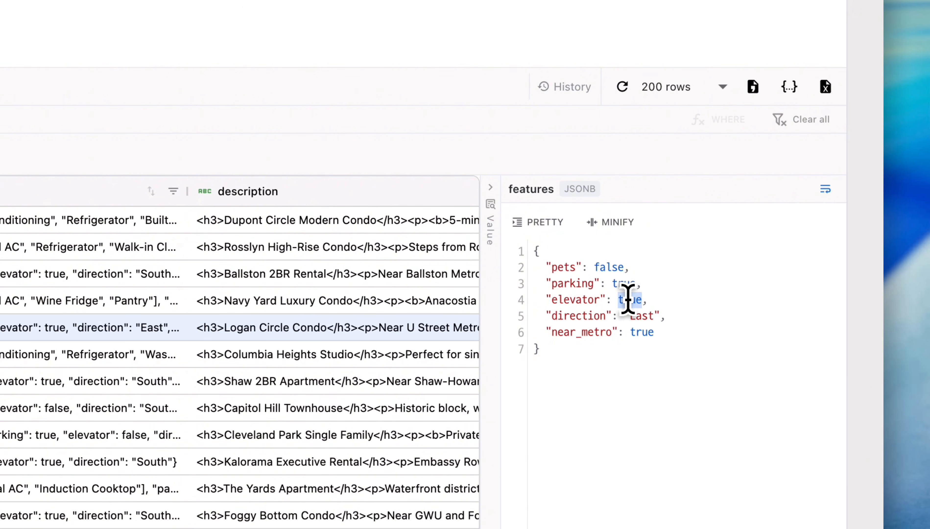
type("fa")
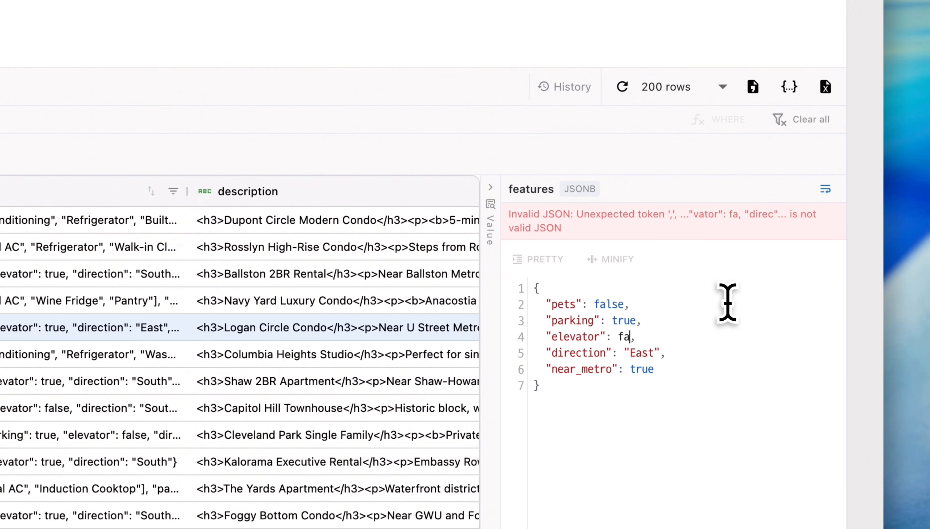
type("lse")
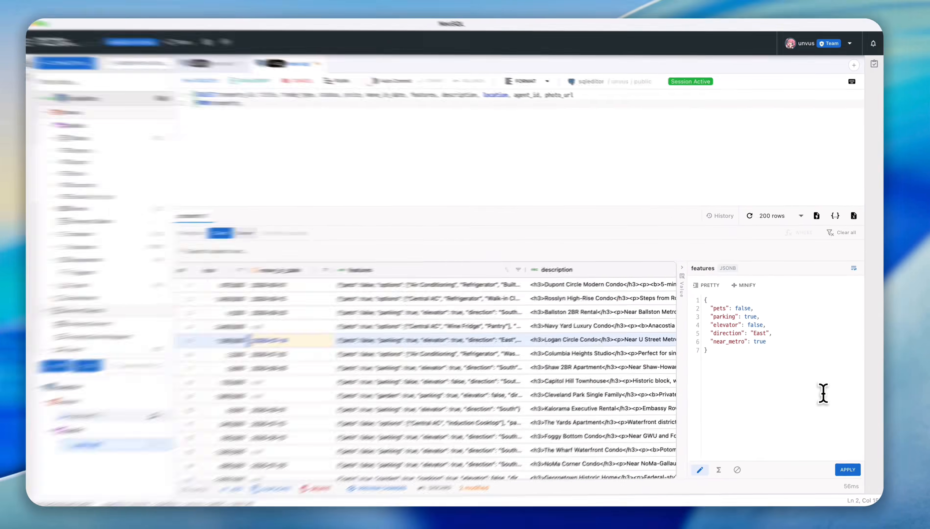
left_click(848, 469)
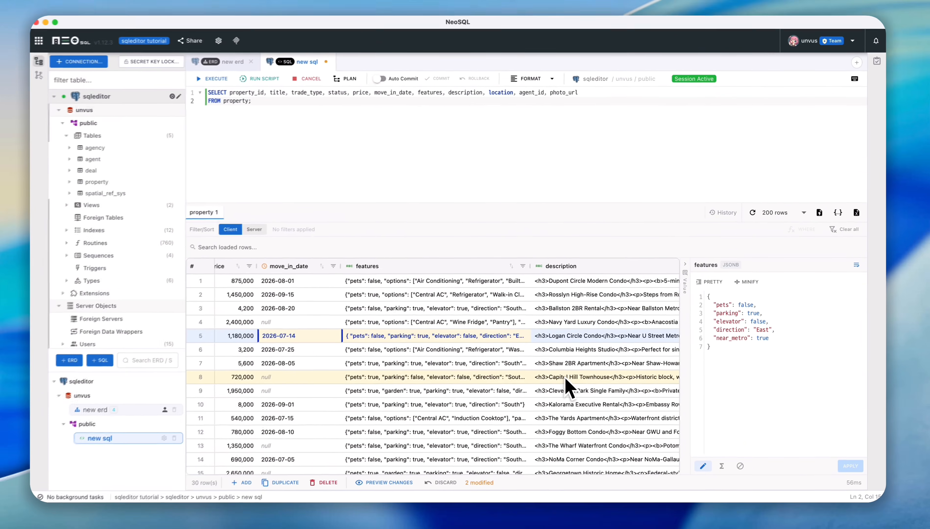
- Preview the photo_url images of the Dupont Circle, Logan Circle, Shaw and Cleveland Park rows
scroll(512, 374, "right", 10)
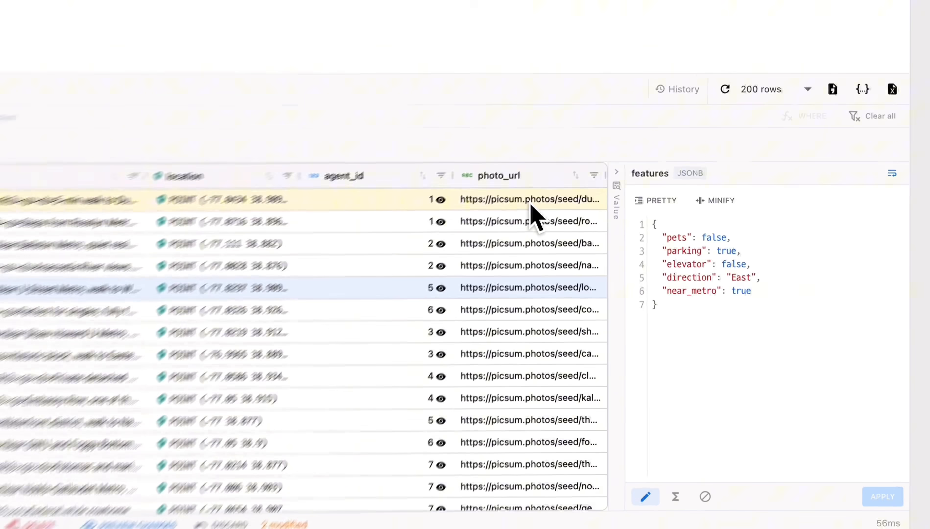
left_click(630, 290)
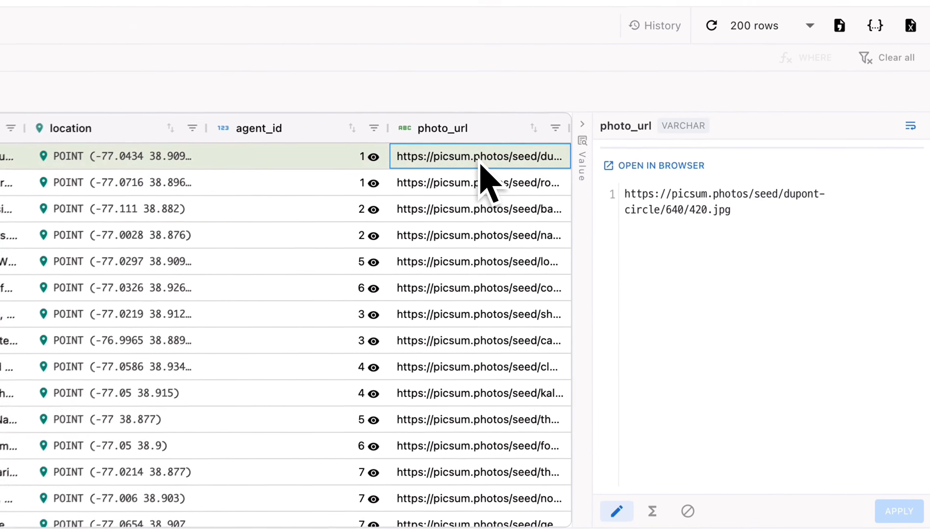
left_click(462, 260)
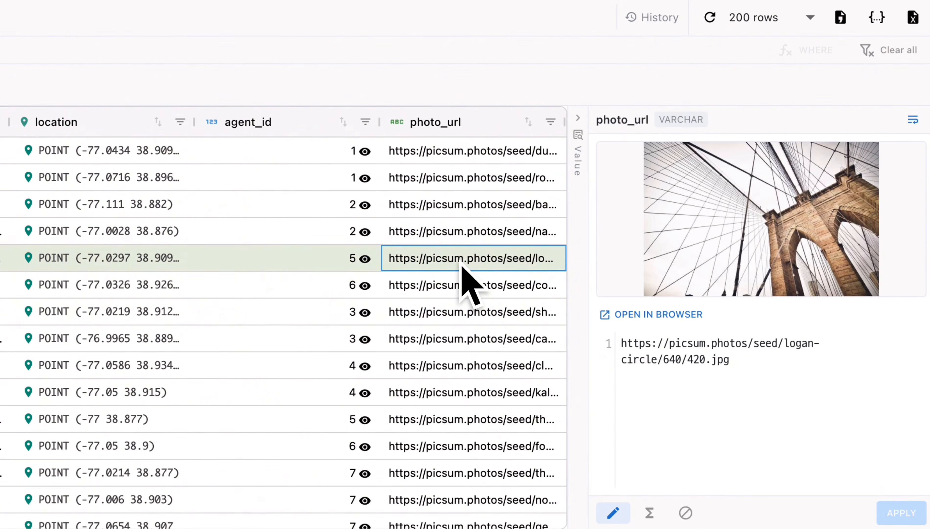
left_click(465, 320)
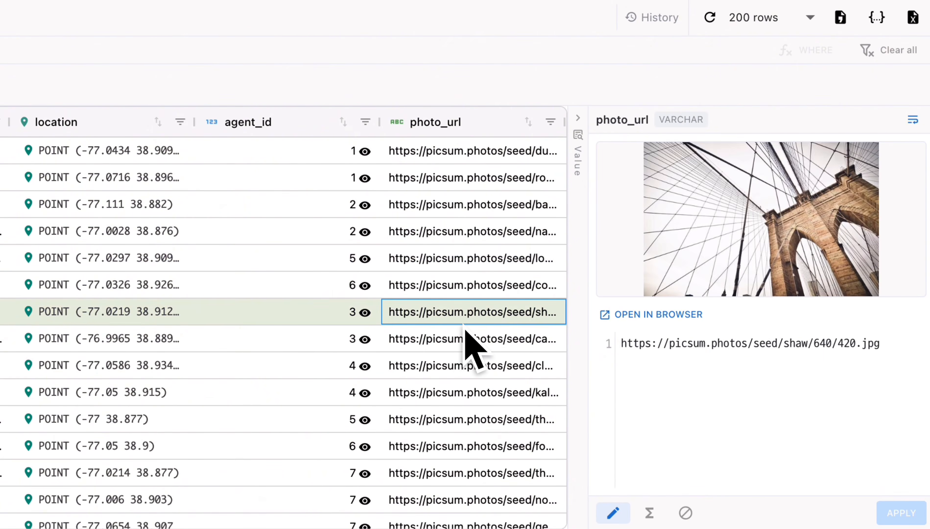
left_click(465, 365)
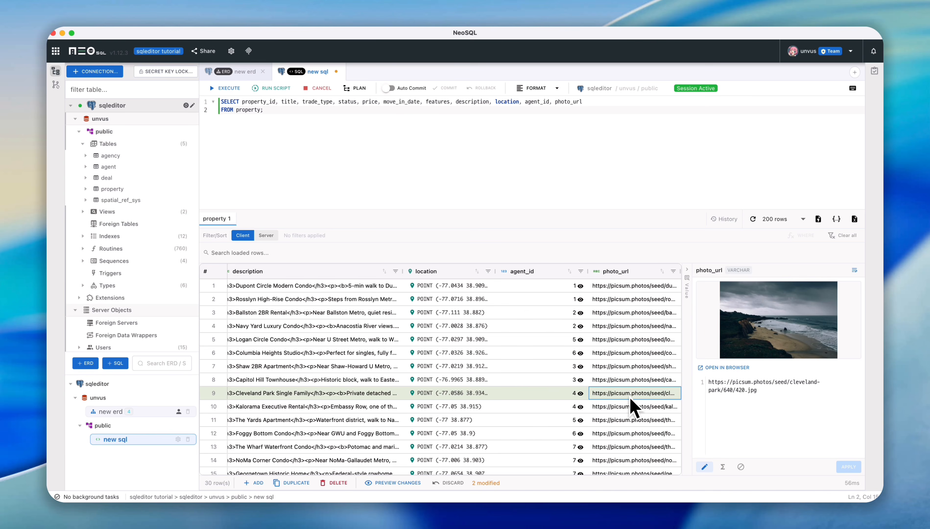
- Preview the location points of the Ballston 2BR Rental and Cleveland Park Single Family rows on the map
left_click(419, 331)
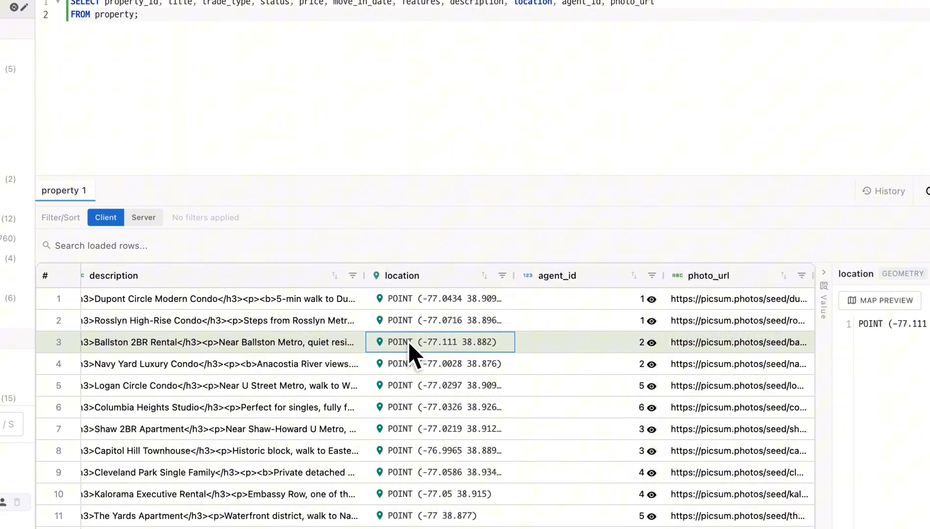
double_click(409, 341)
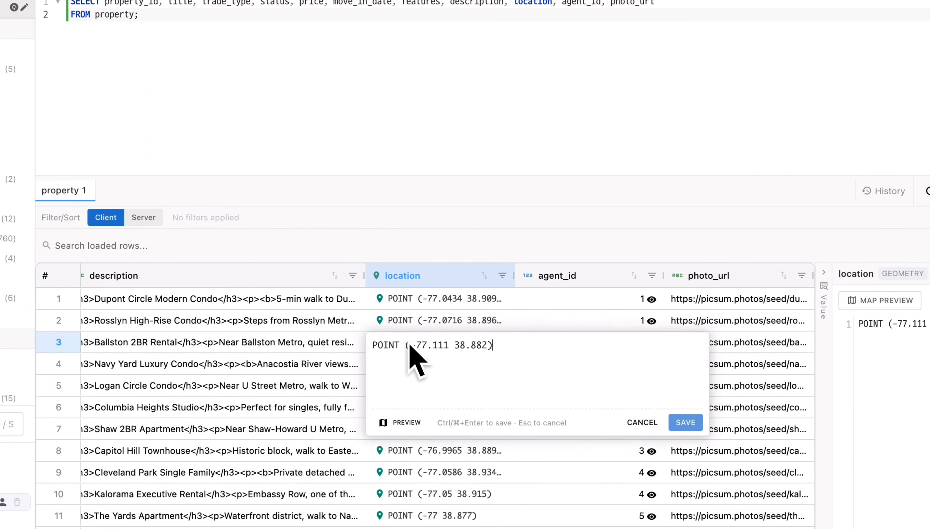
left_click(402, 423)
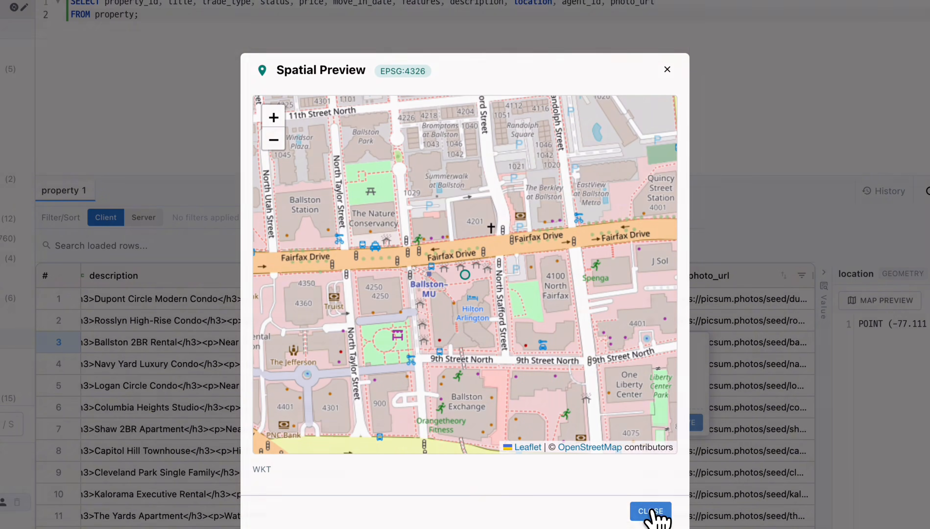
left_click(652, 512)
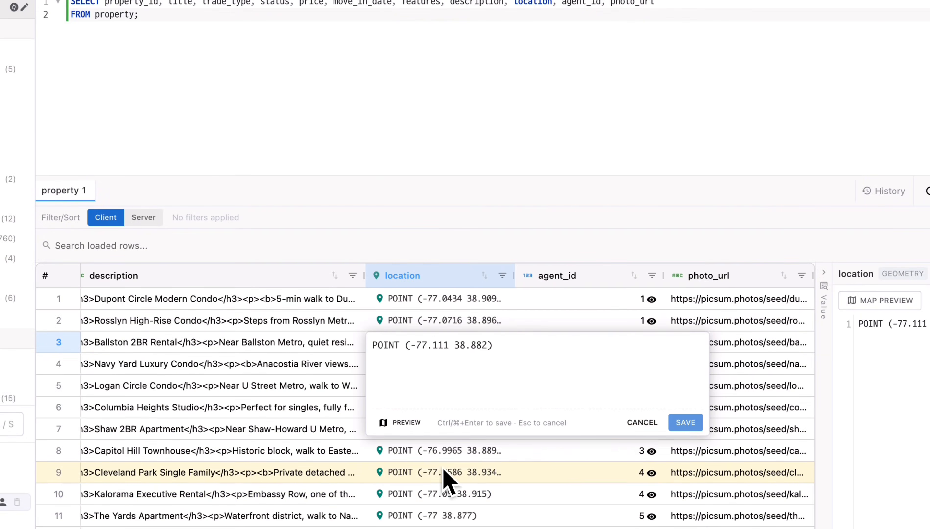
left_click(446, 478)
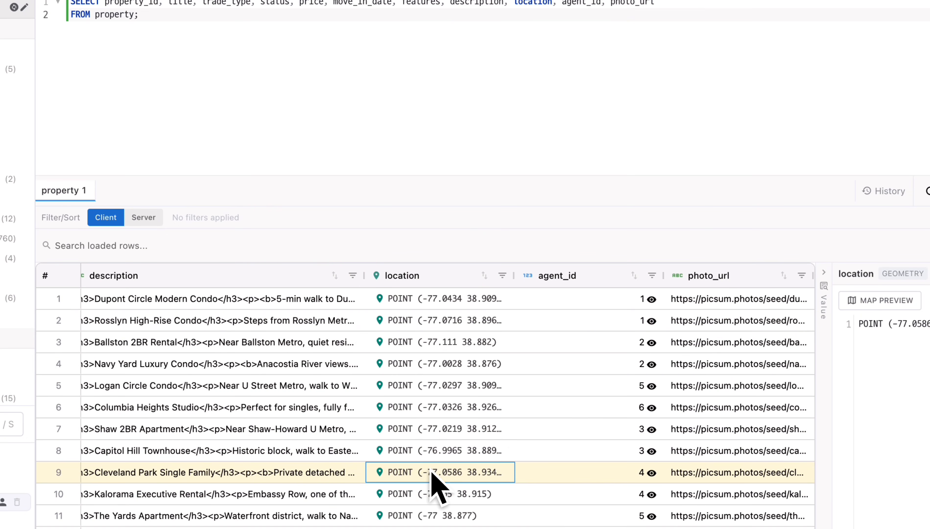
left_click(874, 301)
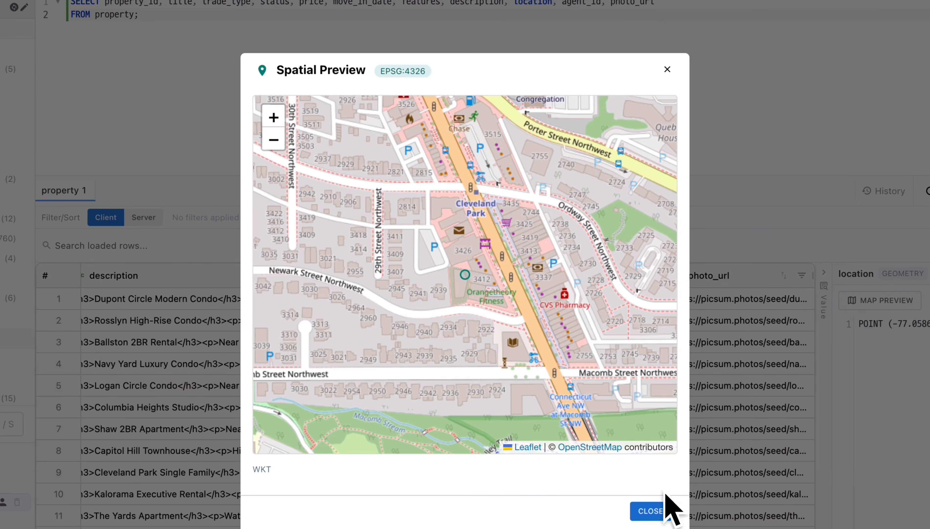
left_click(652, 512)
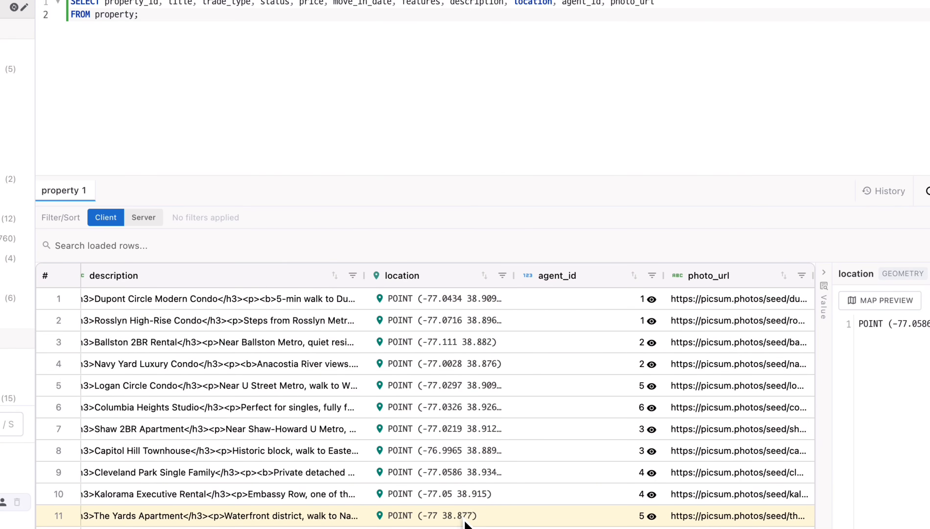
- Set the location of the Georgetown Historic Home row to POINT (-77.0654 39.9076) and save it
scroll(467, 435, "down", 4)
left_click(467, 513)
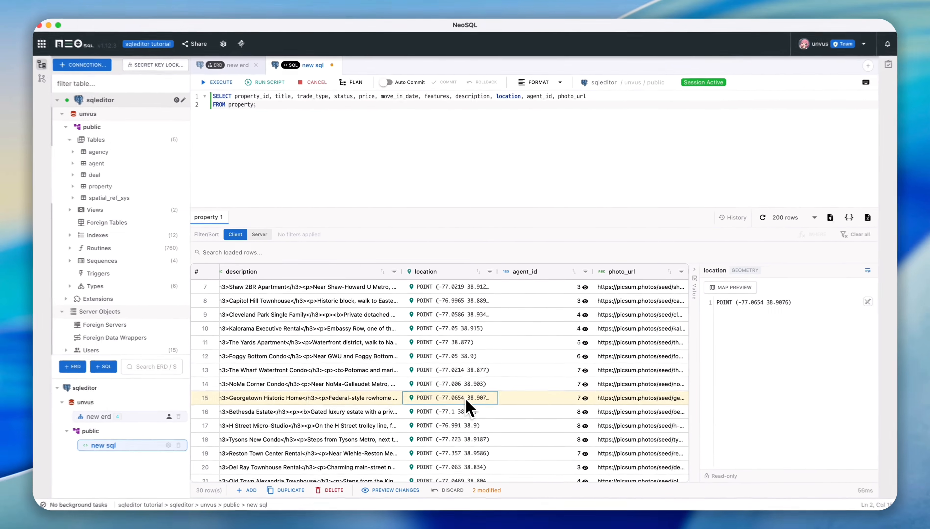
double_click(466, 399)
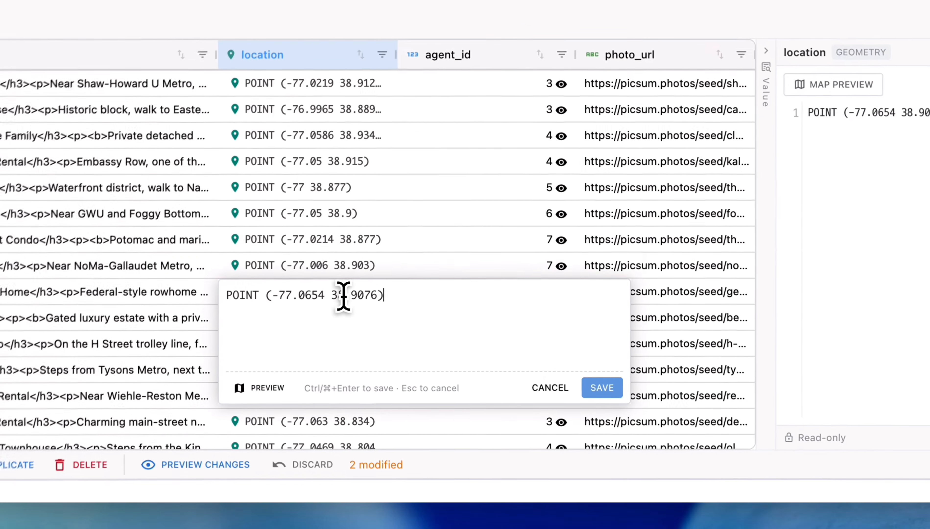
key("shift+Left")
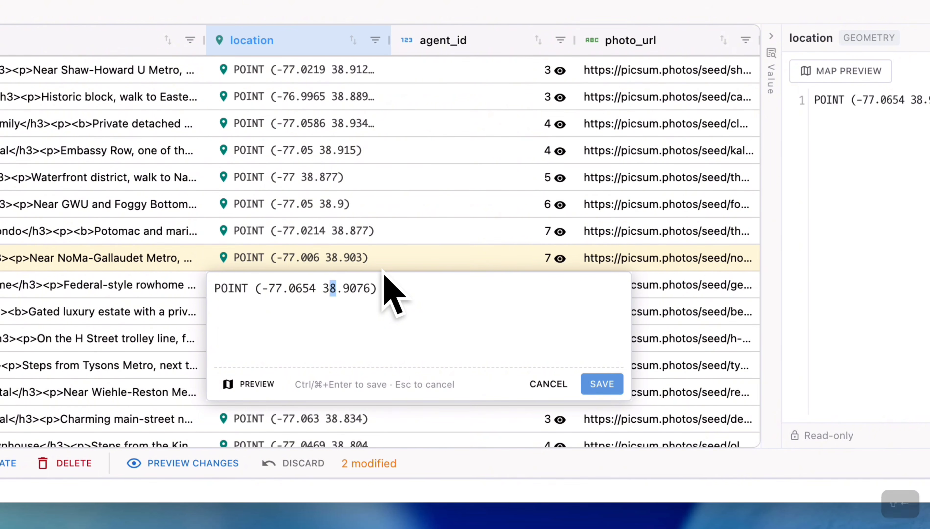
type("9")
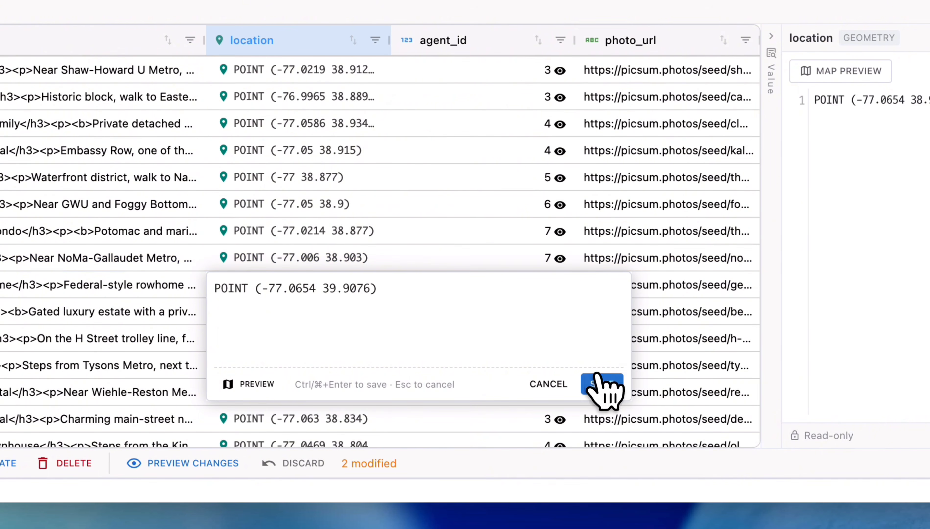
left_click(601, 385)
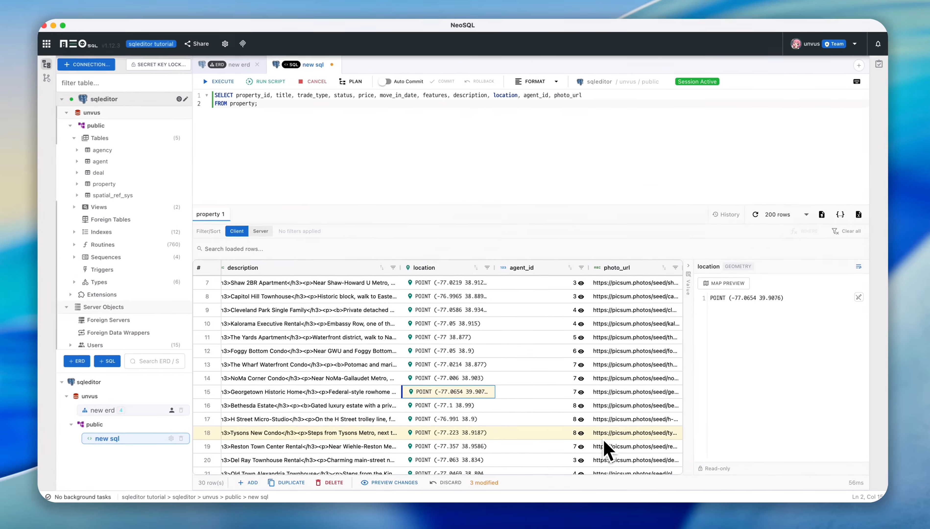
- Preview the UPDATE statements generated for the pending data changes and close the preview without executing them
left_click(487, 420)
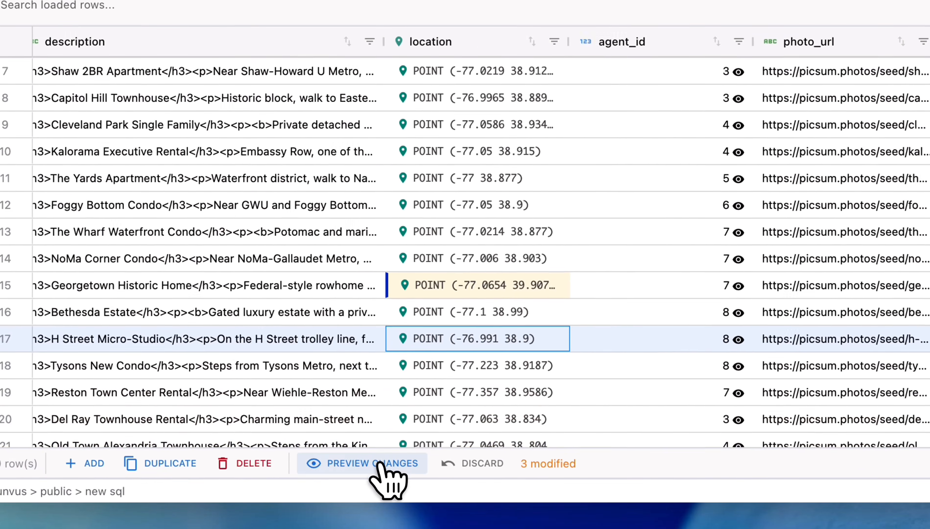
left_click(380, 466)
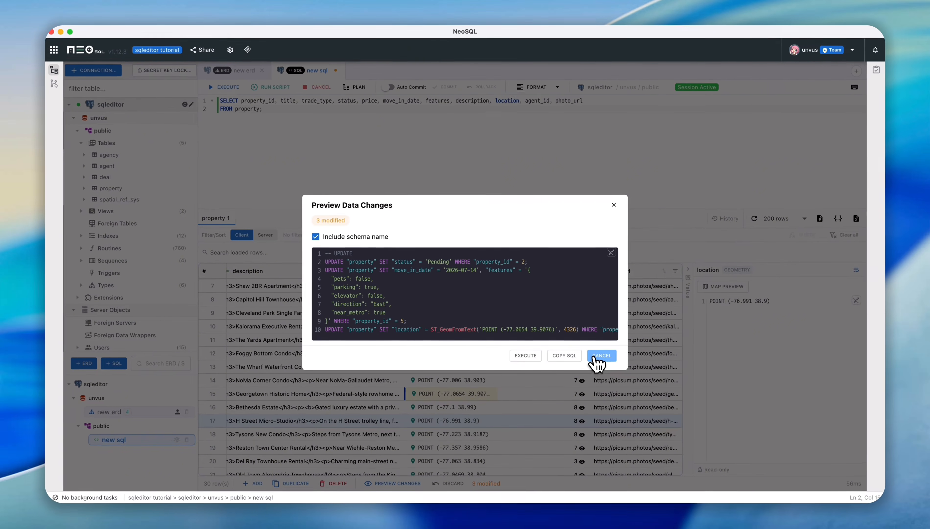
left_click(644, 365)
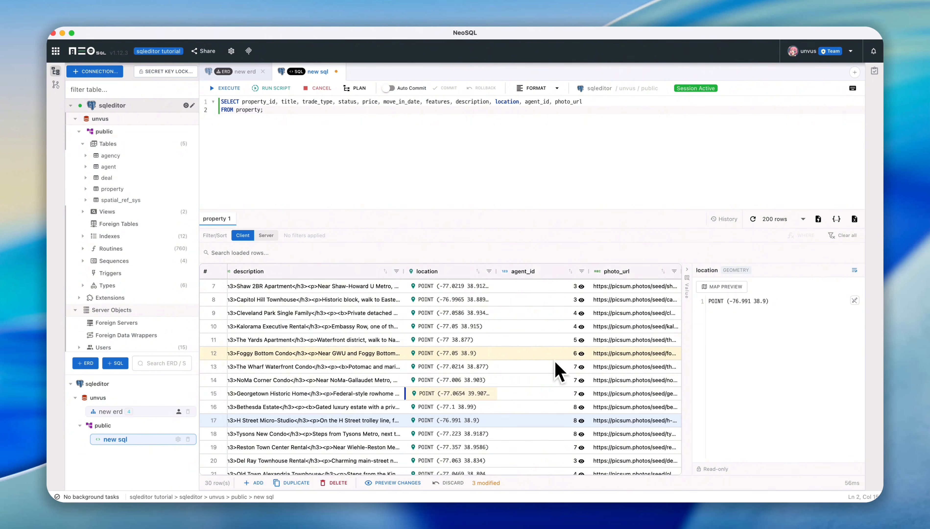
- View the referenced agent records for agent_id 4 and for the Georgetown Historic Home row's agent_id 7, closing each one
scroll(531, 365, "left", 1)
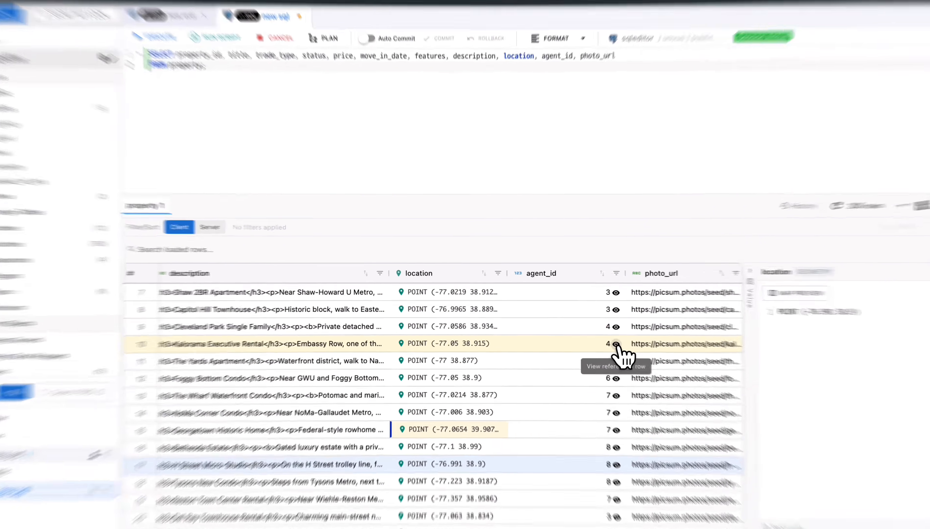
left_click(616, 344)
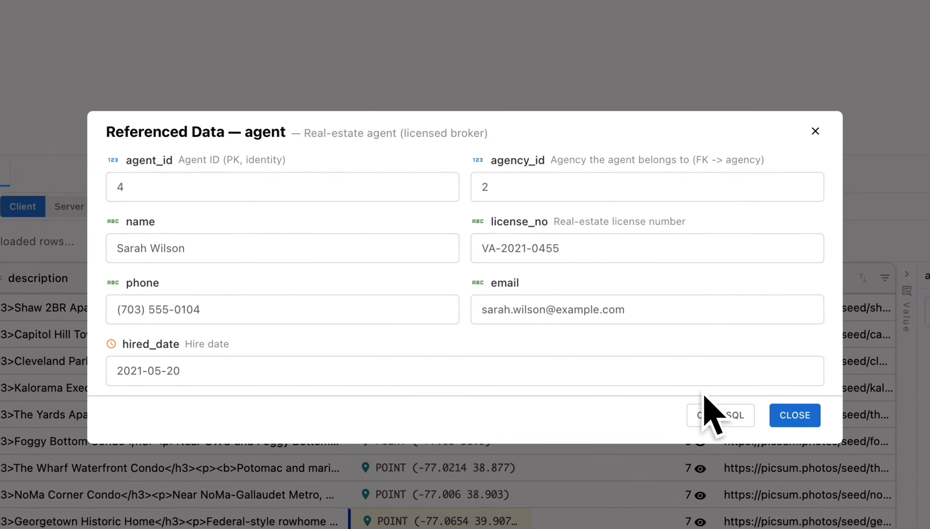
left_click(797, 416)
left_click(701, 523)
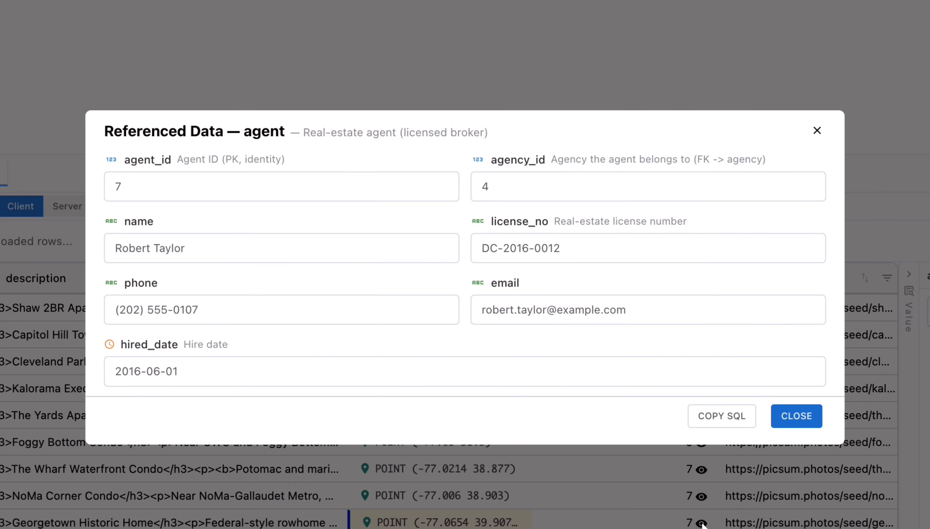
left_click(797, 416)
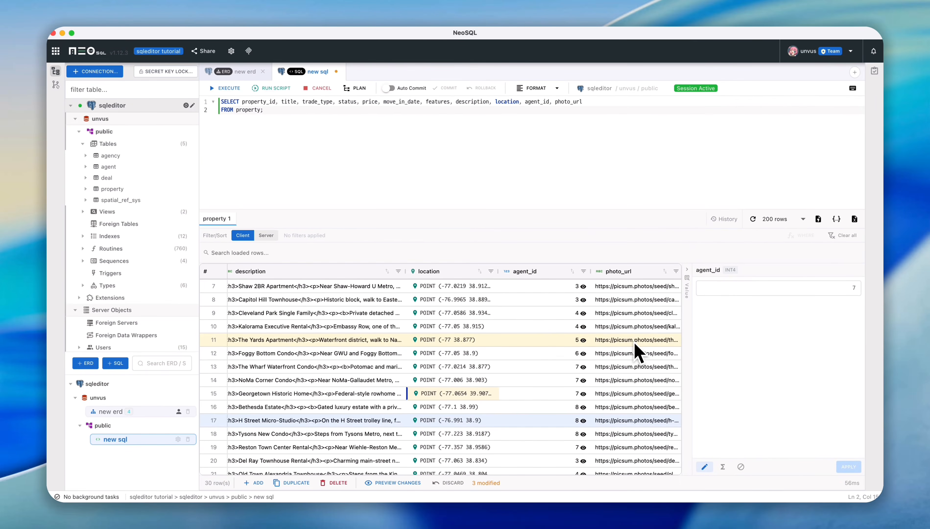
- Sort the property results by price in descending order
scroll(405, 349, "left", 15)
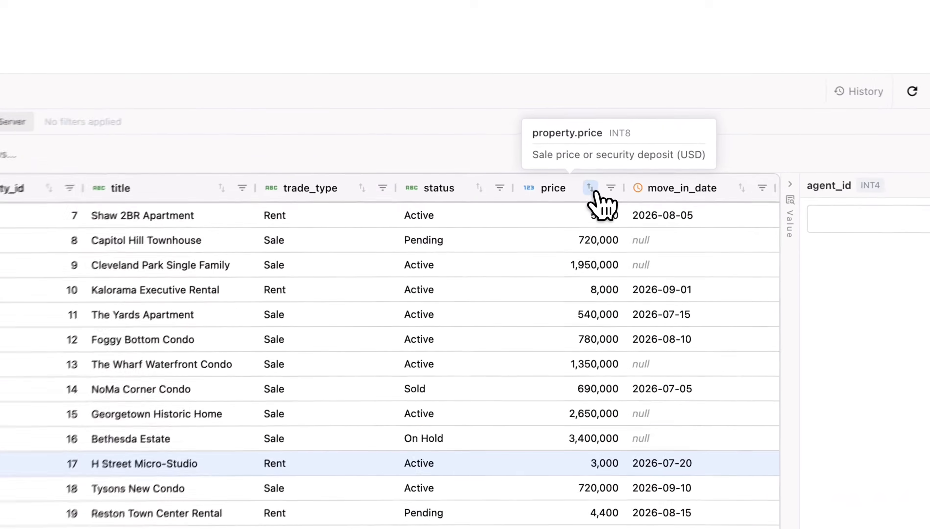
left_click(579, 272)
left_click(594, 174)
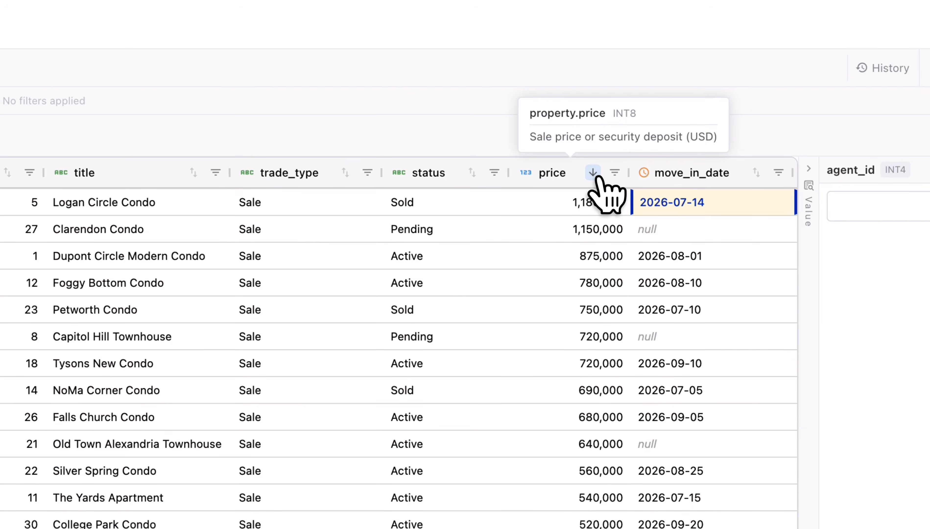
- Filter the property results on the status column with the IN operator and the value Pending
left_click(495, 173)
left_click(329, 266)
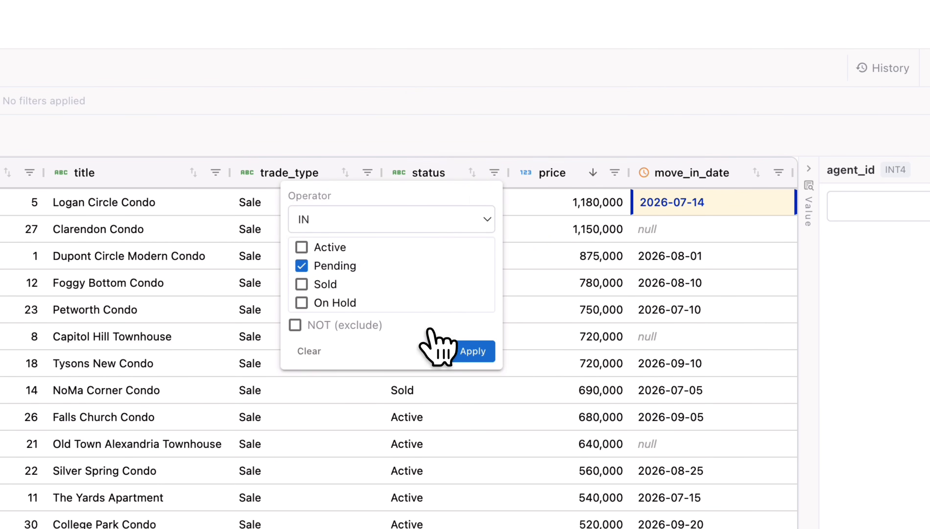
left_click(474, 355)
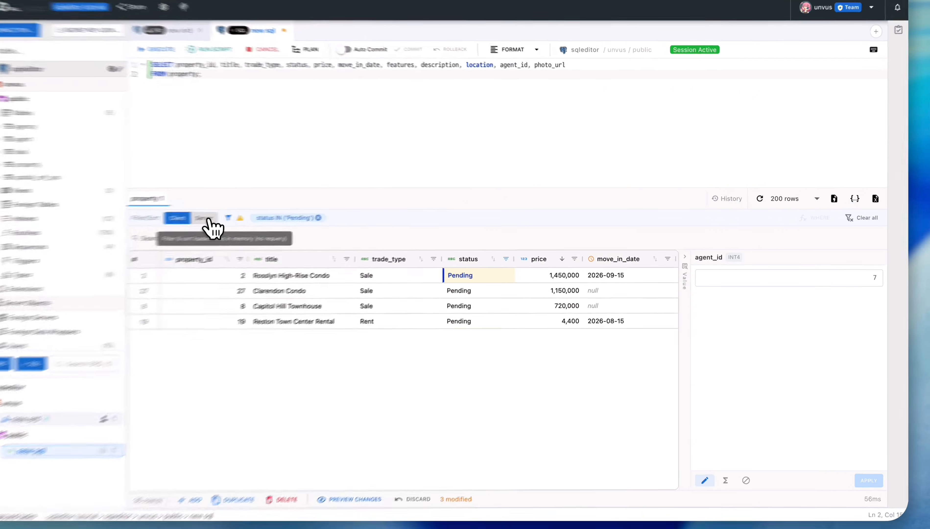
- Switch the result grid's filtering and sorting between Server and Client mode twice, ending in Client mode
left_click(207, 218)
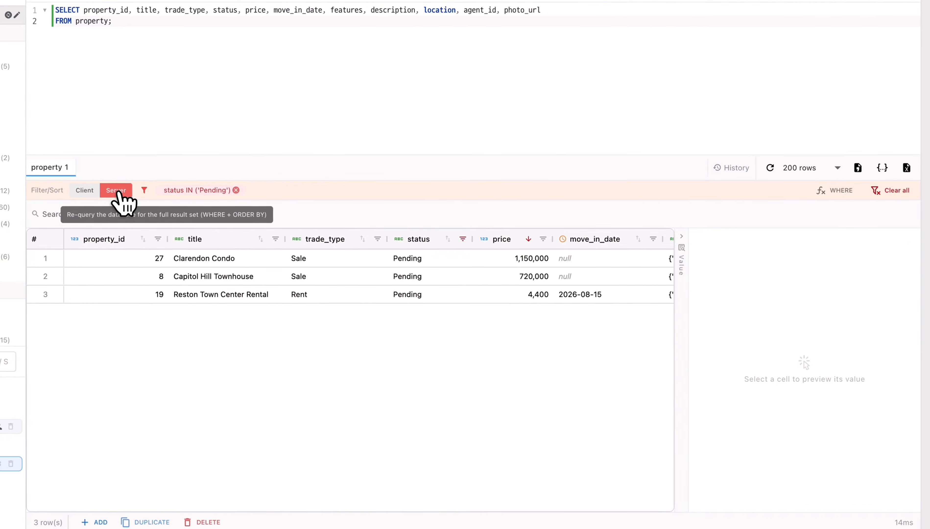
left_click(83, 190)
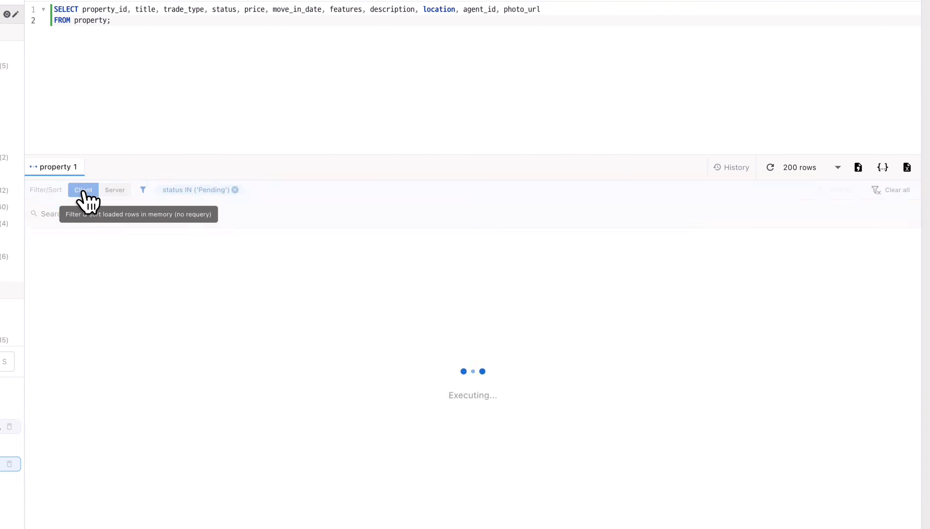
left_click(115, 191)
left_click(85, 190)
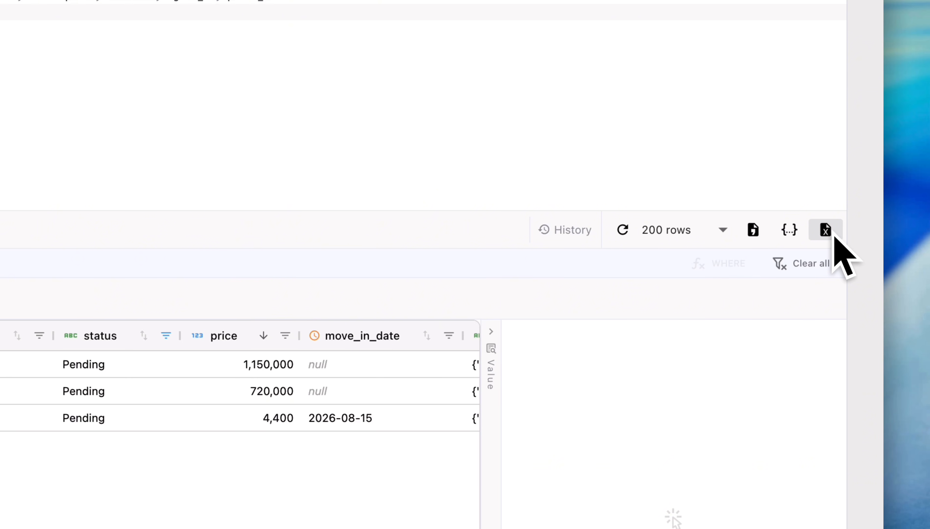
- Start an Excel export of the property results and cancel saving the .xlsx file
left_click(835, 237)
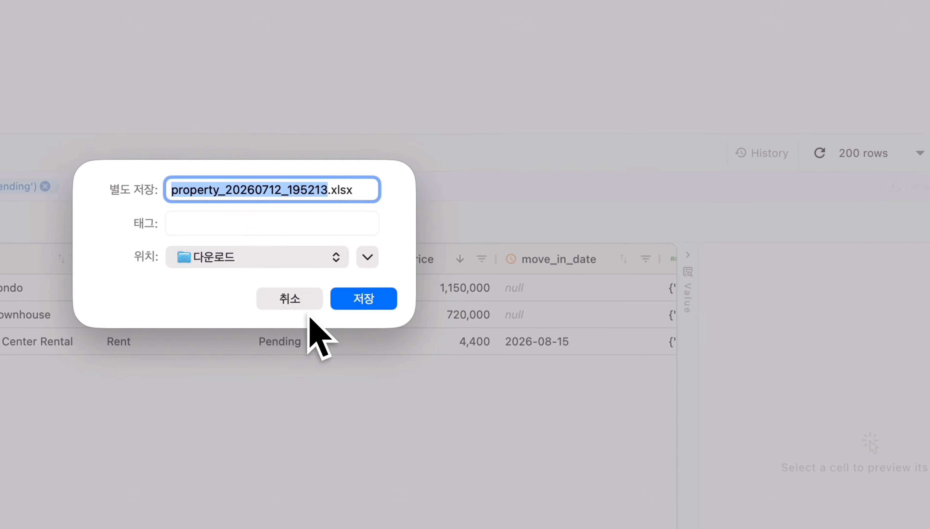
left_click(320, 302)
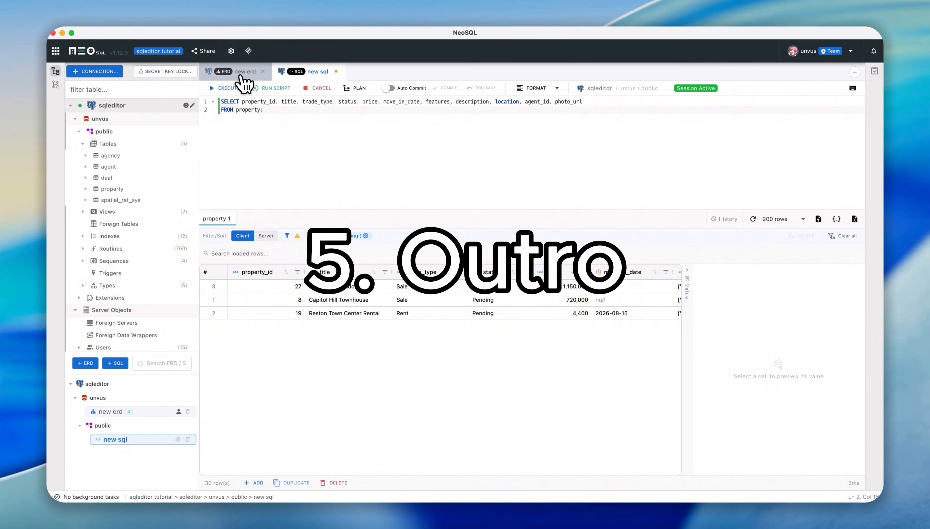
- Bring up the new erd diagram and look over the agency, agent, deal and property tables
left_click(241, 76)
scroll(450, 222, "down", 1)
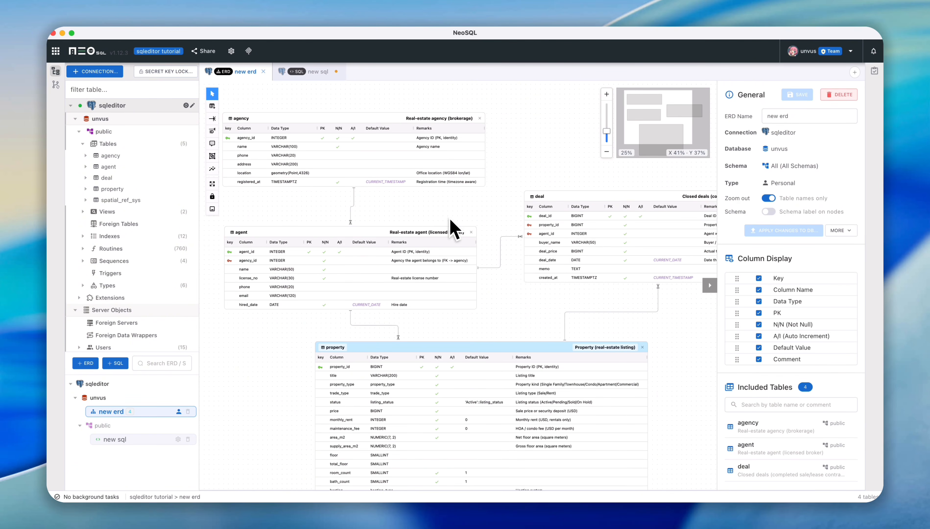
scroll(451, 222, "down", 1)
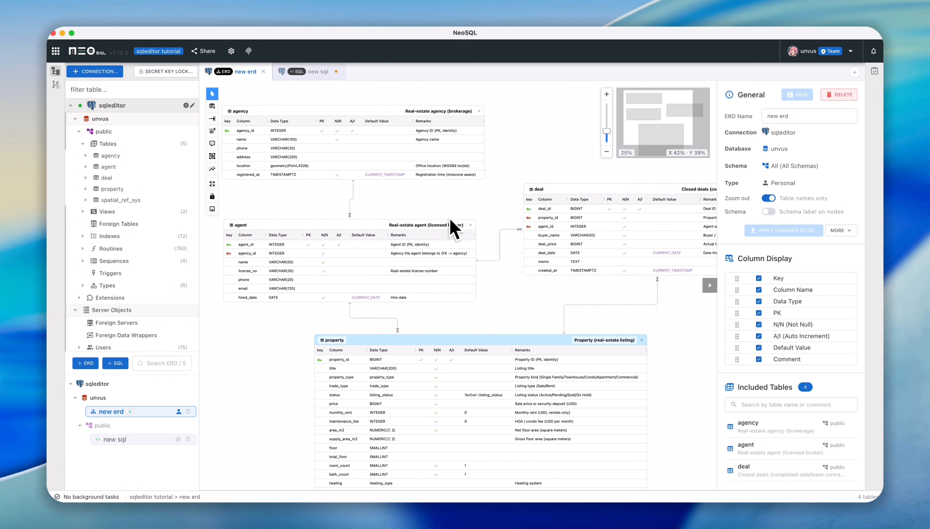